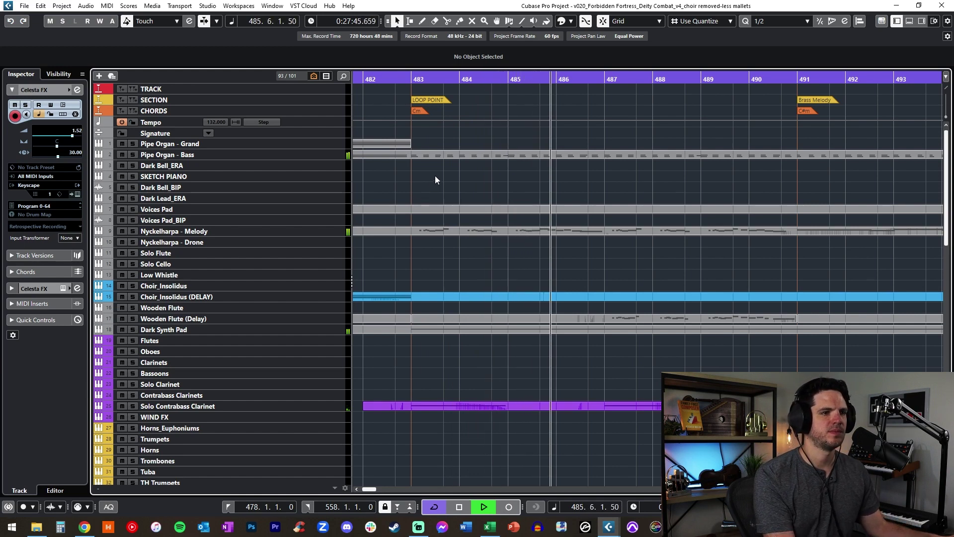
Play the arrangement on from bar 485 to about bar 506, examining which instrument tracks carry parts in the sections.
key("f")
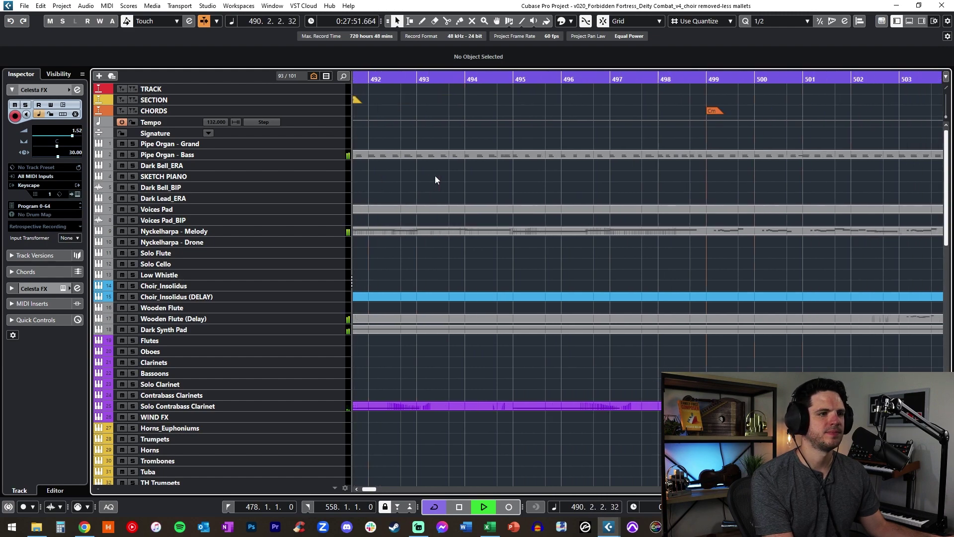
scroll(434, 175, "down", 5)
scroll(435, 177, "down", 2)
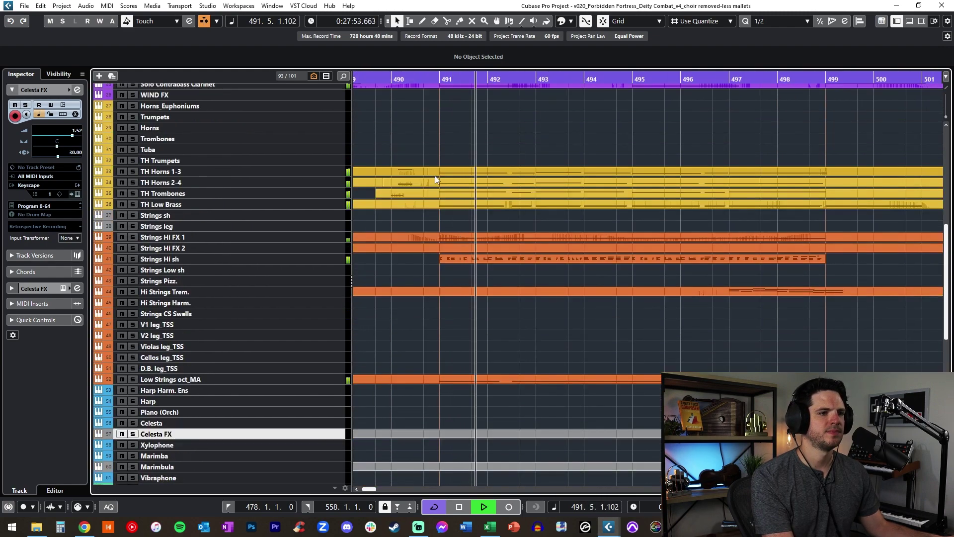
scroll(435, 177, "up", 7)
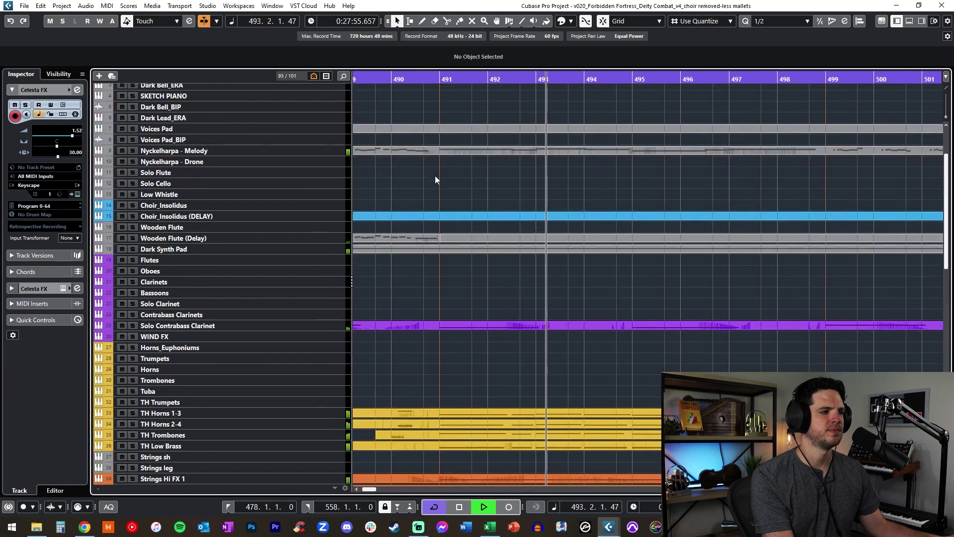
scroll(436, 178, "up", 2)
scroll(434, 175, "right", 2)
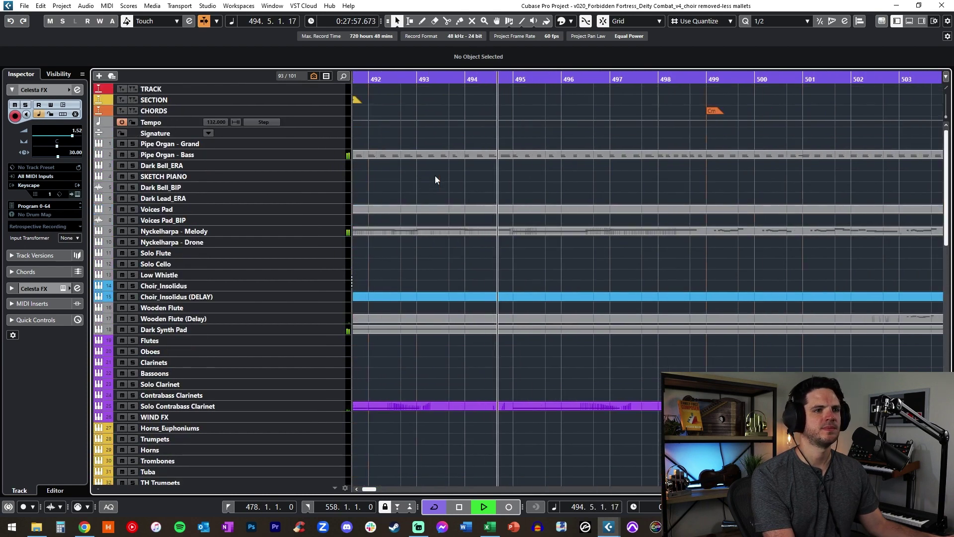
scroll(435, 179, "right", 1)
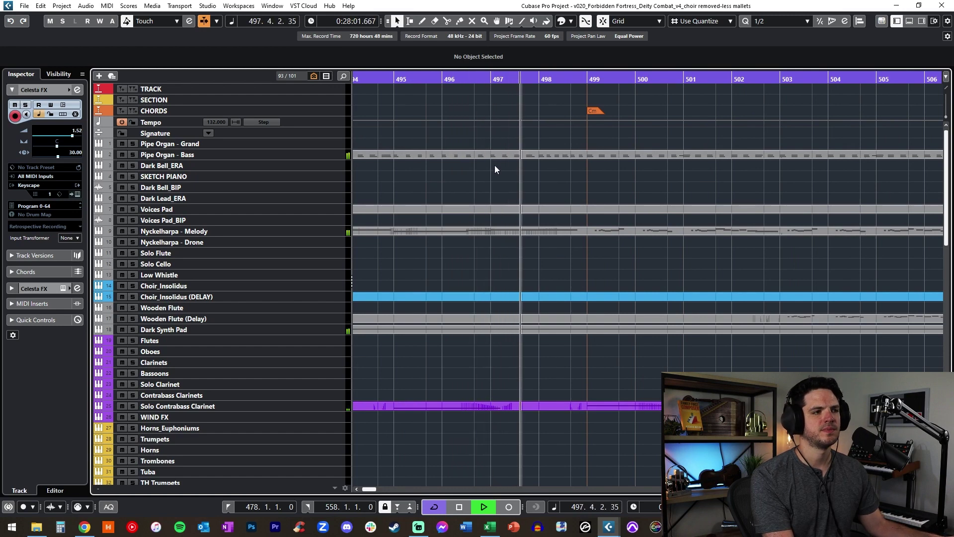
scroll(544, 203, "right", 1)
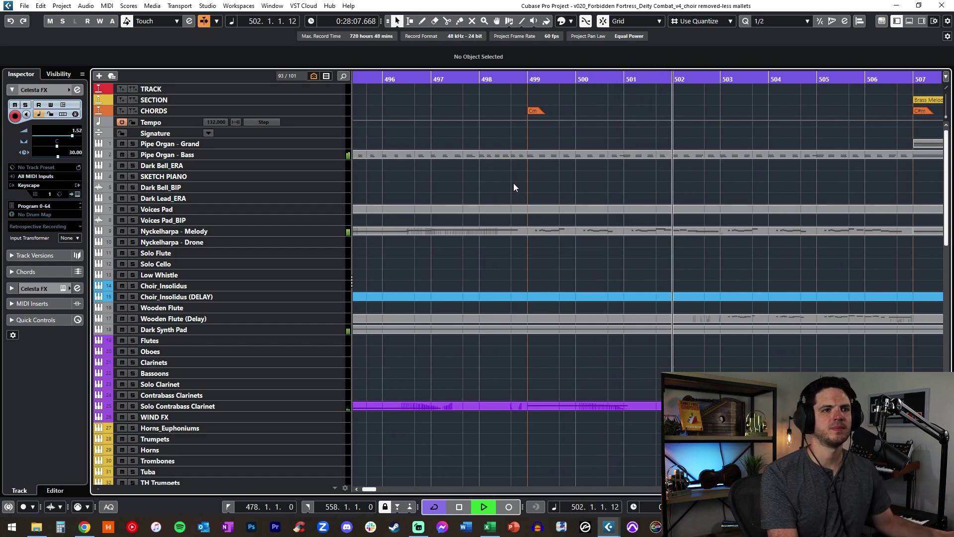
scroll(514, 183, "right", 3)
scroll(514, 187, "right", 2)
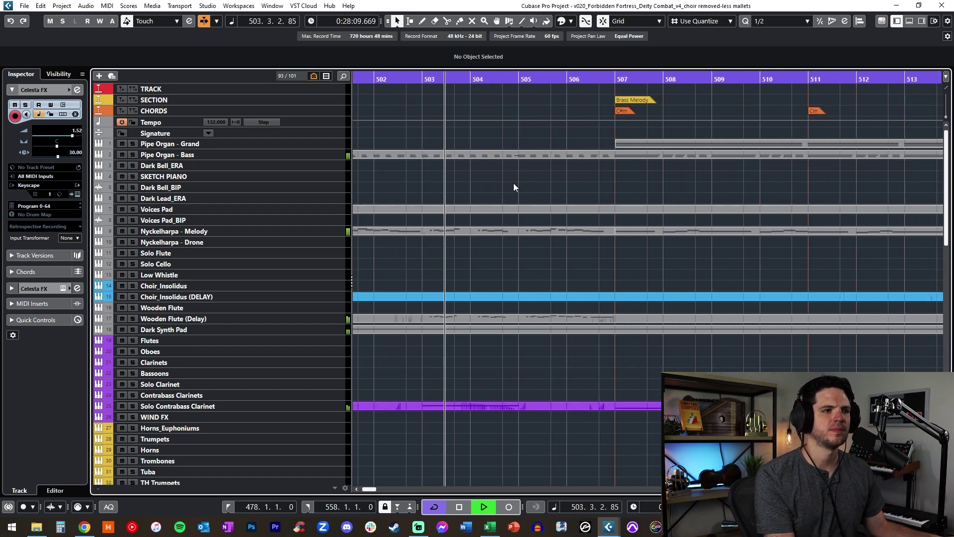
scroll(514, 184, "right", 1)
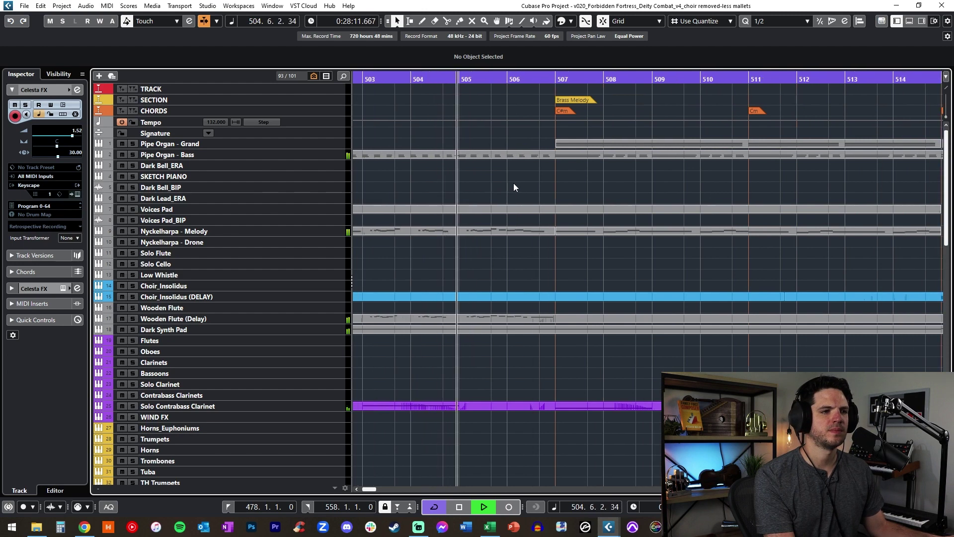
scroll(517, 193, "right", 1)
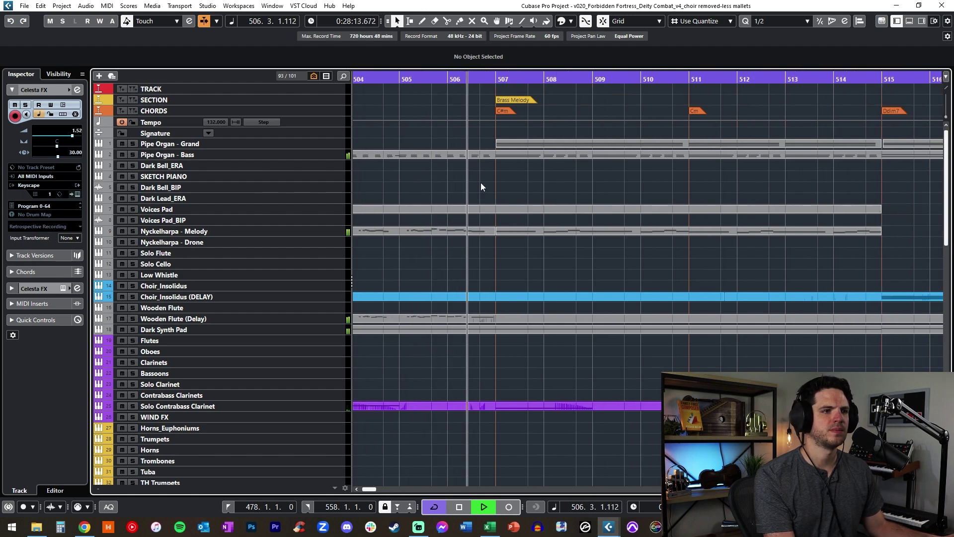
key("space")
Set the playhead to the LOOP POINT at bar 483 and audition the Nyckelharpa - Melody part while viewing its notes in the editor.
scroll(492, 197, "left", 6)
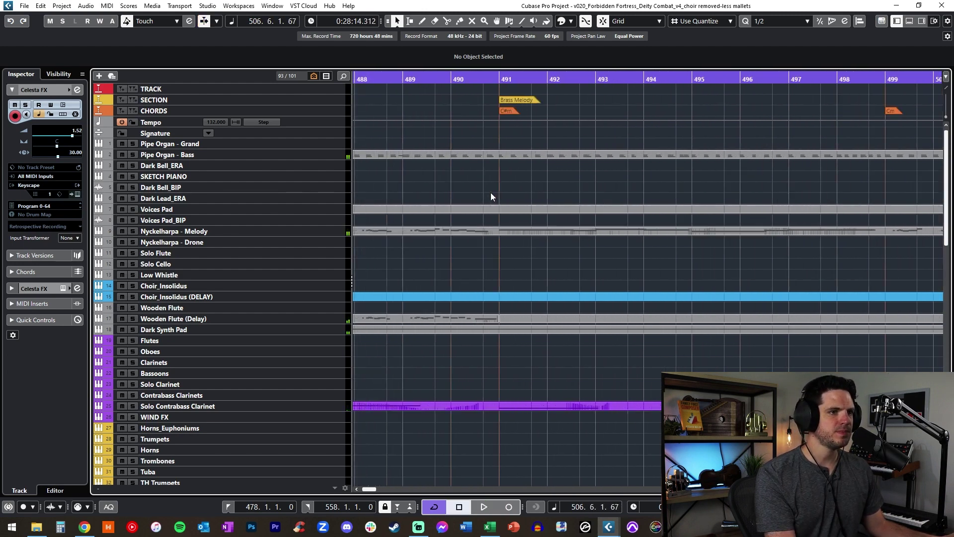
scroll(492, 199, "left", 3)
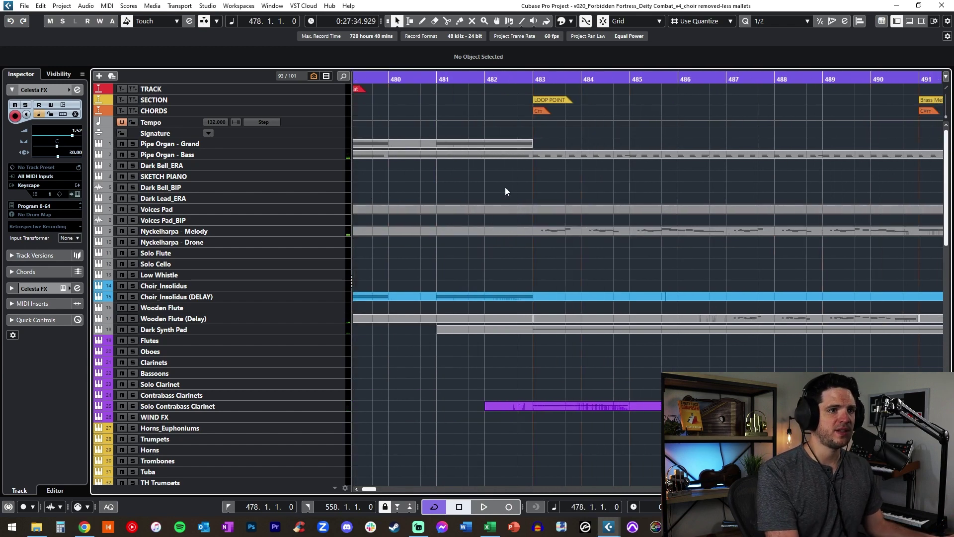
left_click(533, 81)
scroll(542, 204, "right", 1)
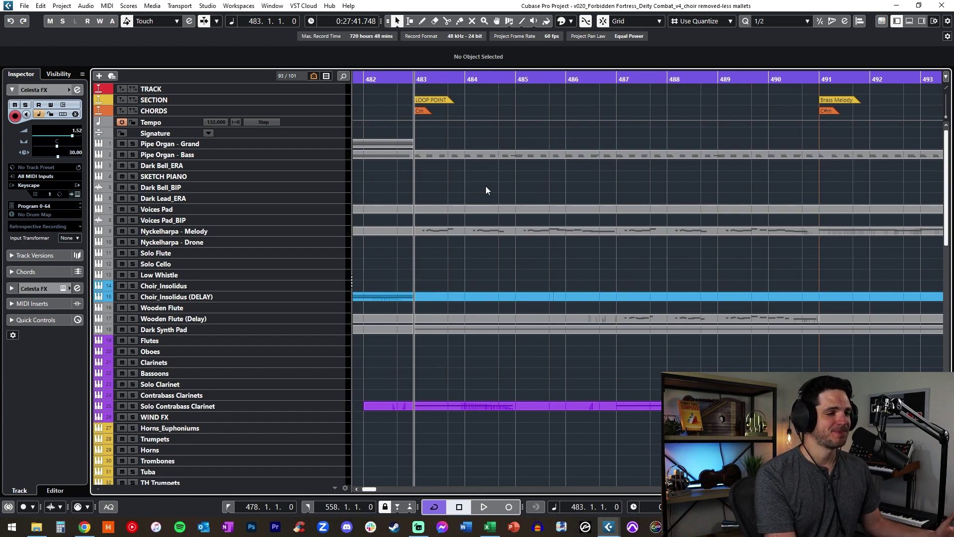
left_click(297, 232)
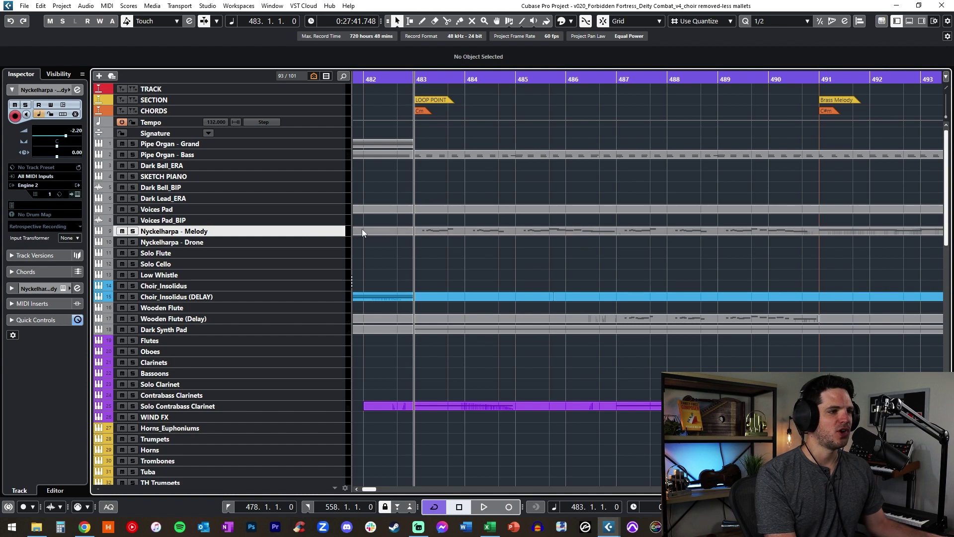
double_click(436, 230)
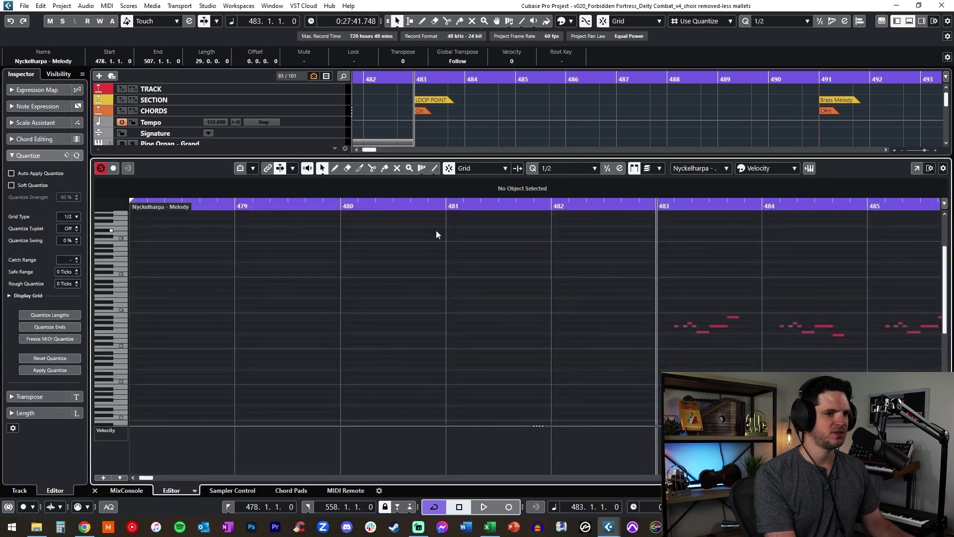
key("space")
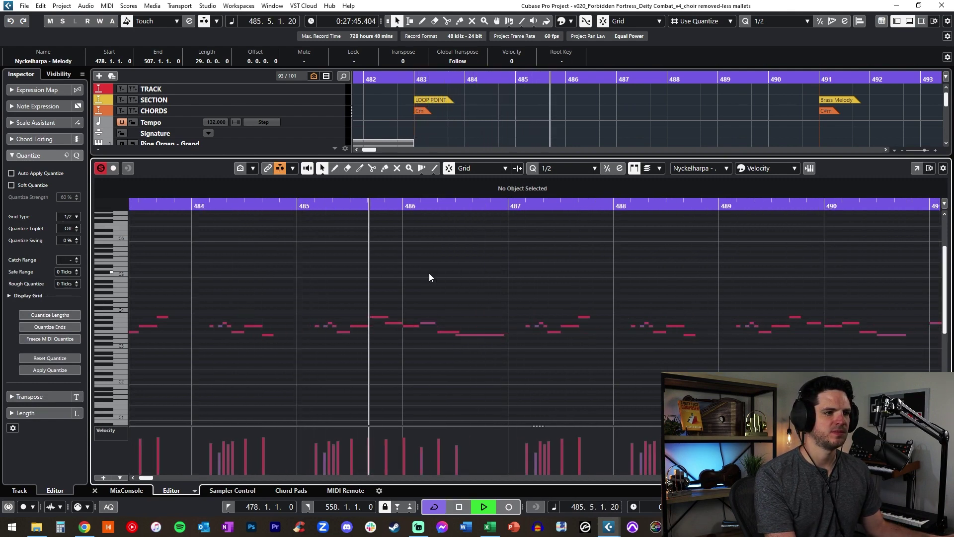
key("space")
key("ctrl+e")
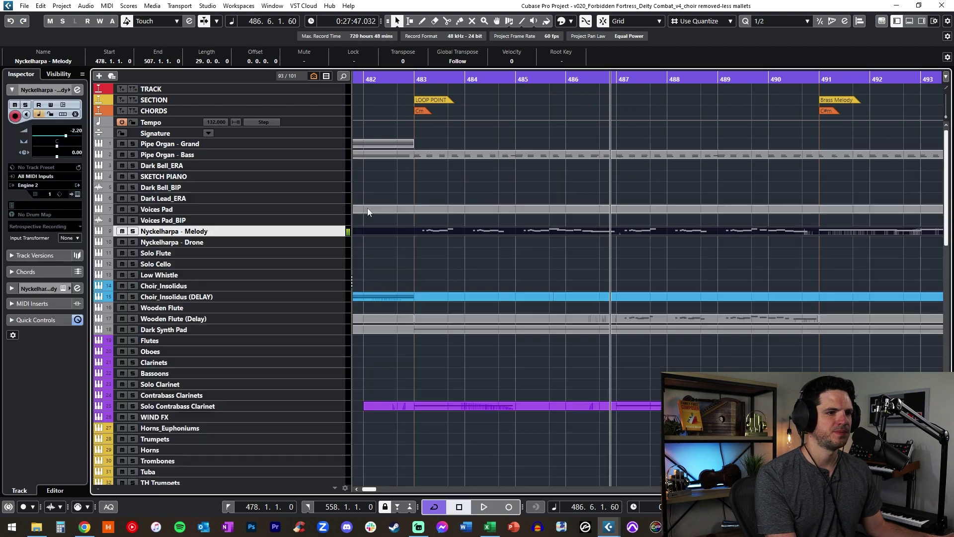
Deselect the Nyckelharpa part and return the playhead to bar 483.
left_click(420, 270)
key("KP_Subtract")
key("KP_Subtract")
key("KP_Subtract")
key("KP_Subtract")
key("KP_Subtract")
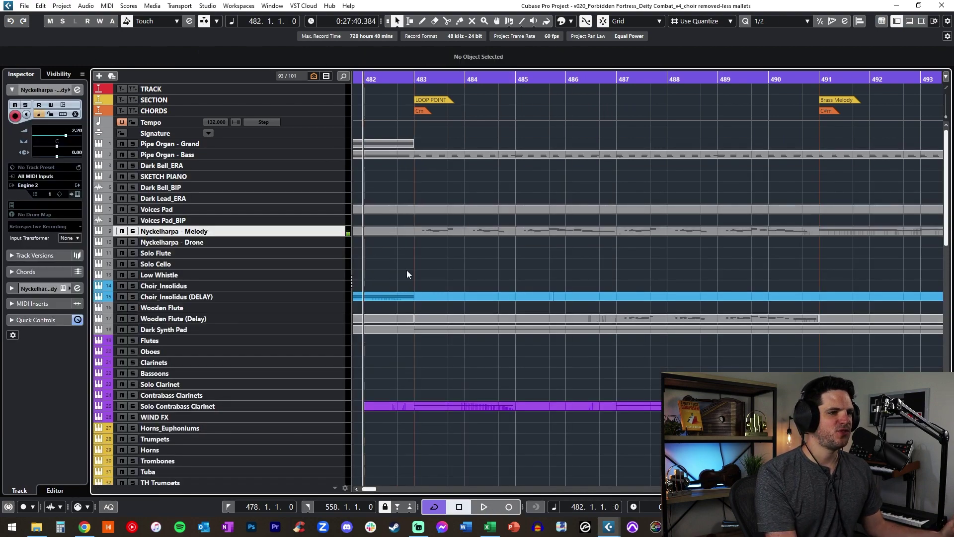
key("KP_Add")
Solo the Wooden Flute (Delay) and Nyckelharpa - Melody tracks and play them together from bar 487.
scroll(407, 270, "down", 5)
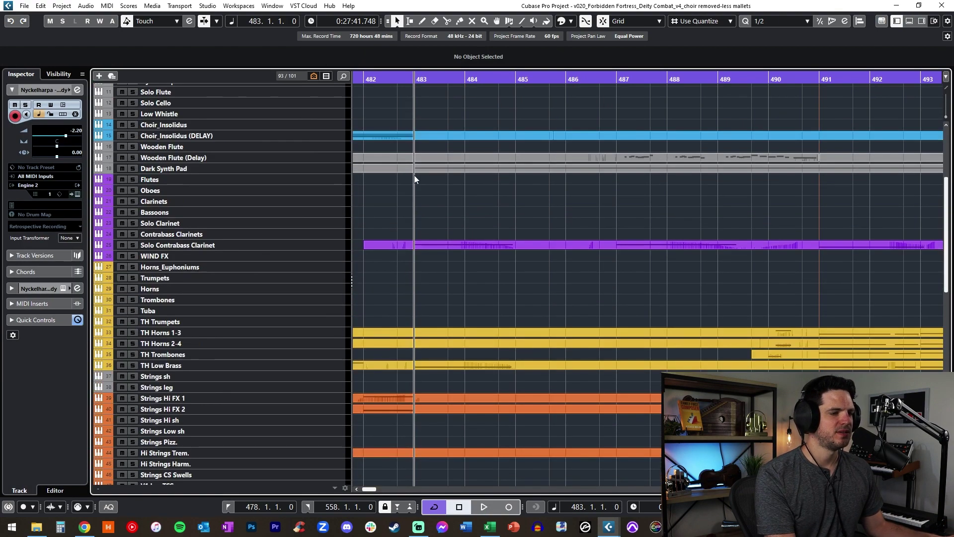
scroll(414, 175, "up", 5)
key("KP_Add")
key("KP_Add")
key("KP_Add")
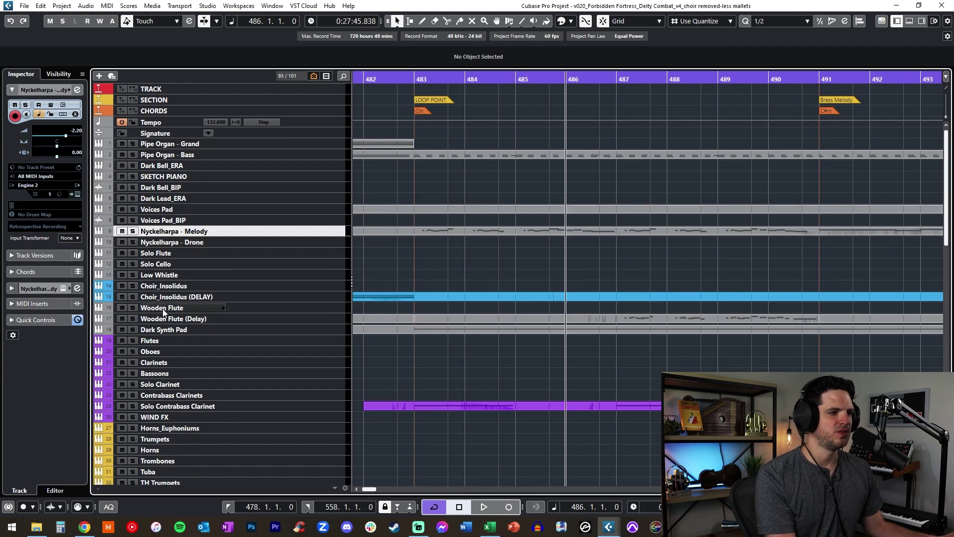
left_click(133, 318)
left_click(133, 231)
key("KP_Add")
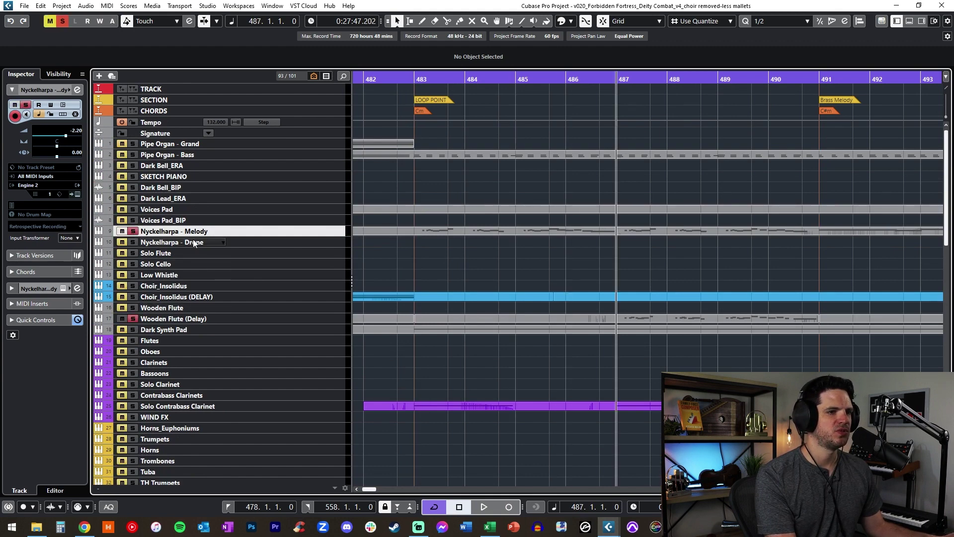
key("space")
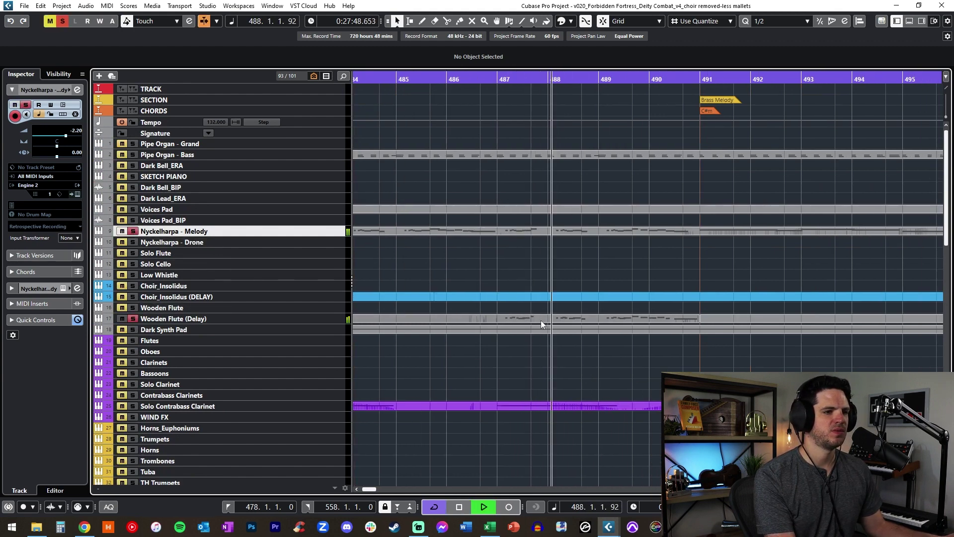
Examine the Wooden Flute (Delay) part's notes in the editor during playback, and clear both solos after stopping.
double_click(541, 320)
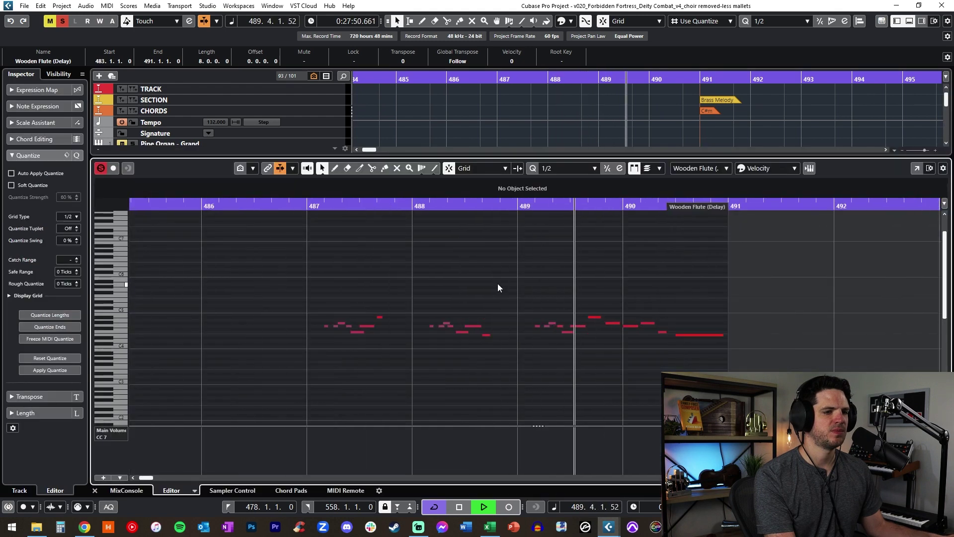
key("ctrl+e")
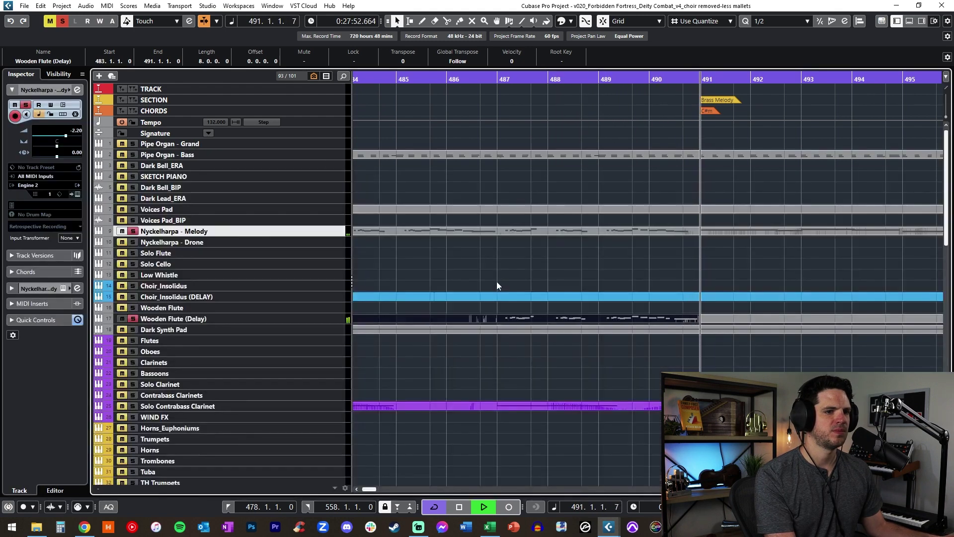
scroll(533, 270, "left", 3)
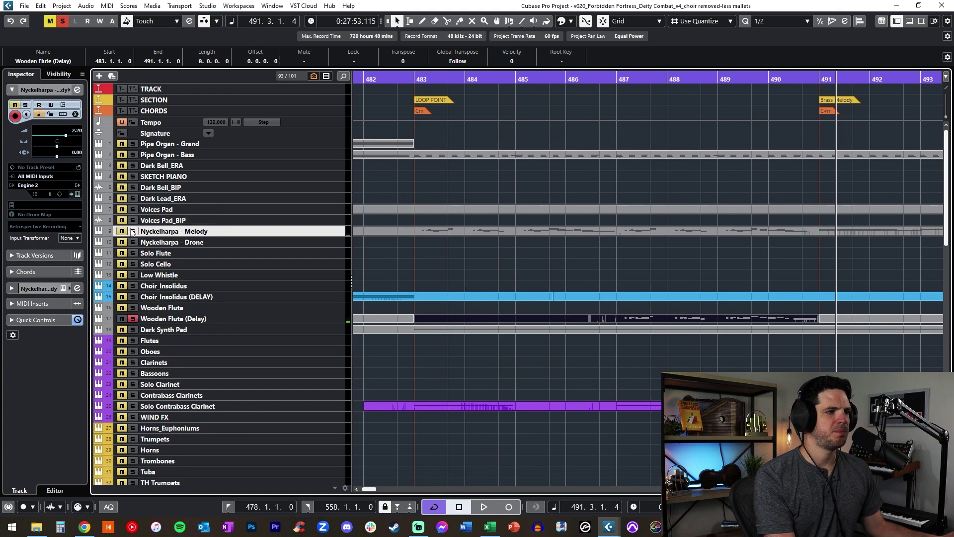
left_click(134, 317)
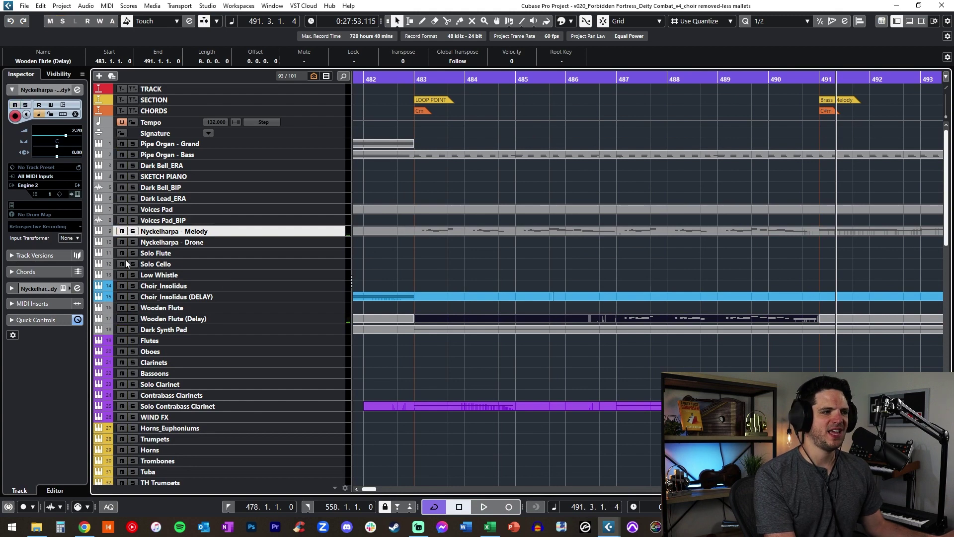
Listen to the arrangement from bar 483 with Nyckelharpa - Melody and Wooden Flute (Delay) muted, and unmute both after stopping.
left_click(123, 318)
key("KP_Subtract")
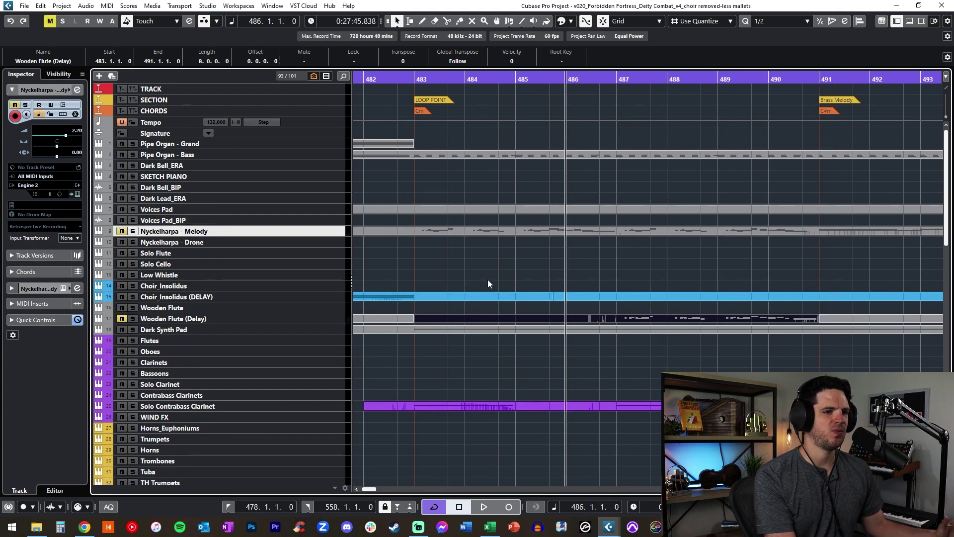
key("KP_Subtract")
key("KP_Subtract")
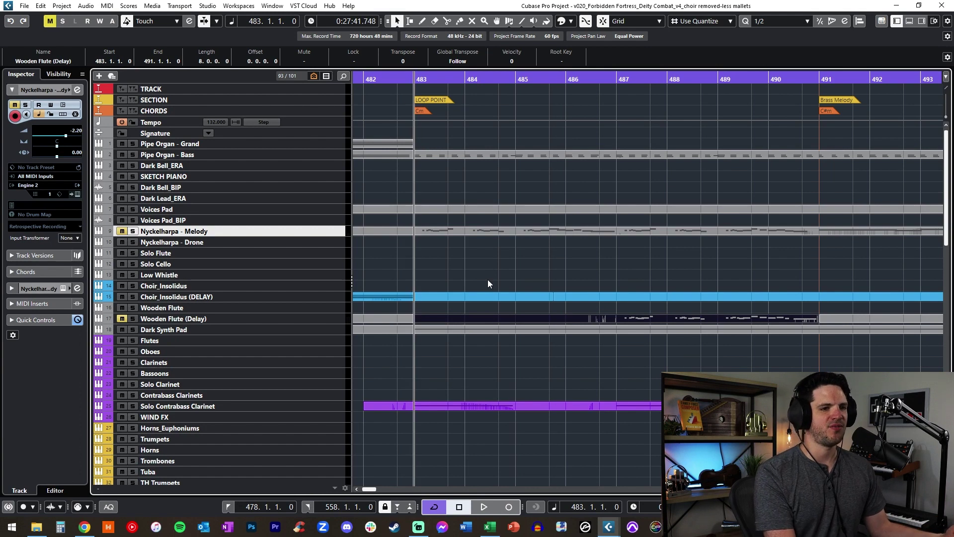
key("space")
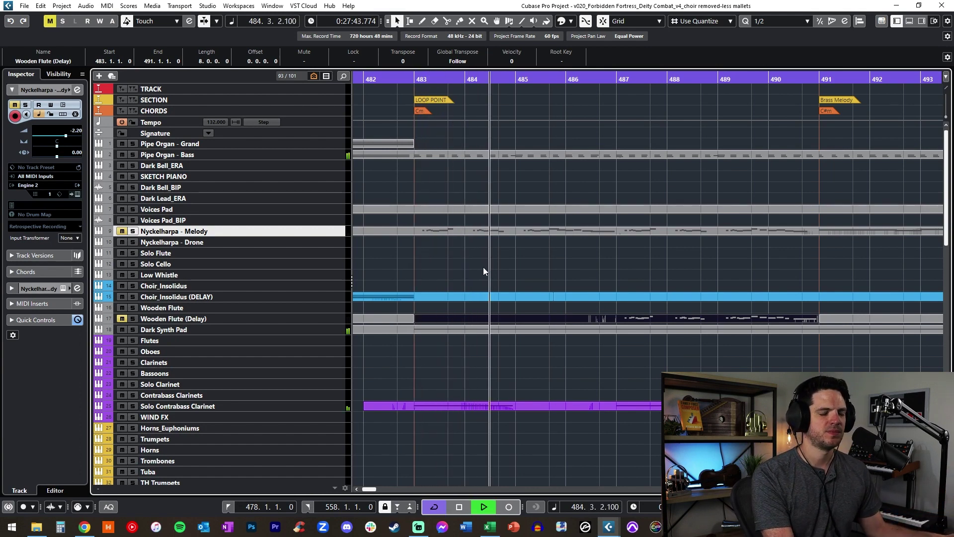
key("f")
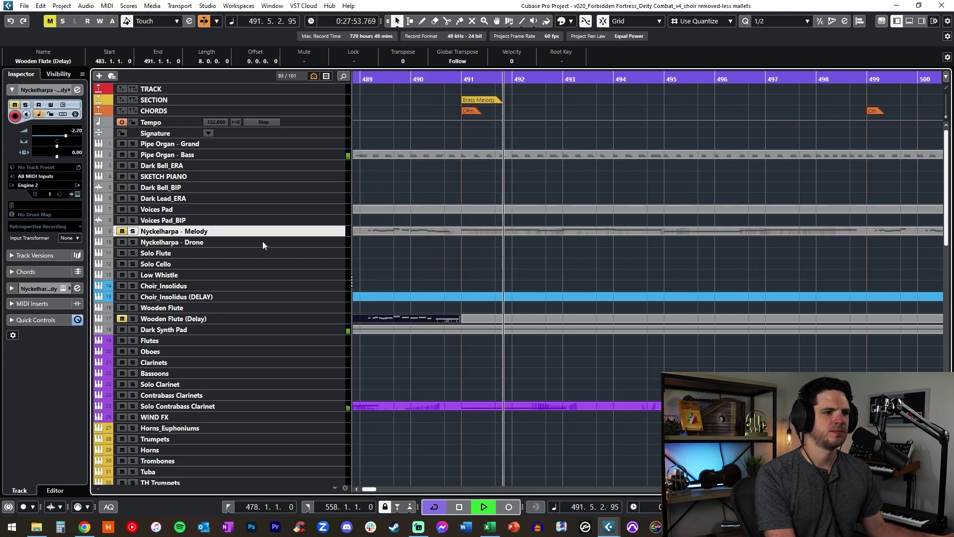
key("space")
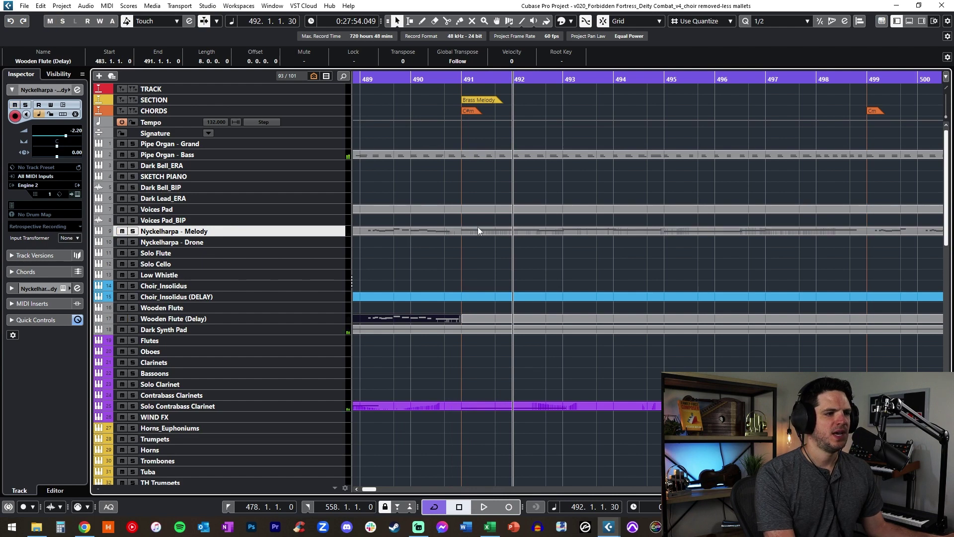
Solo the Pipe Organ - Bass track and play it briefly from the LOOP POINT at bar 483.
key("space")
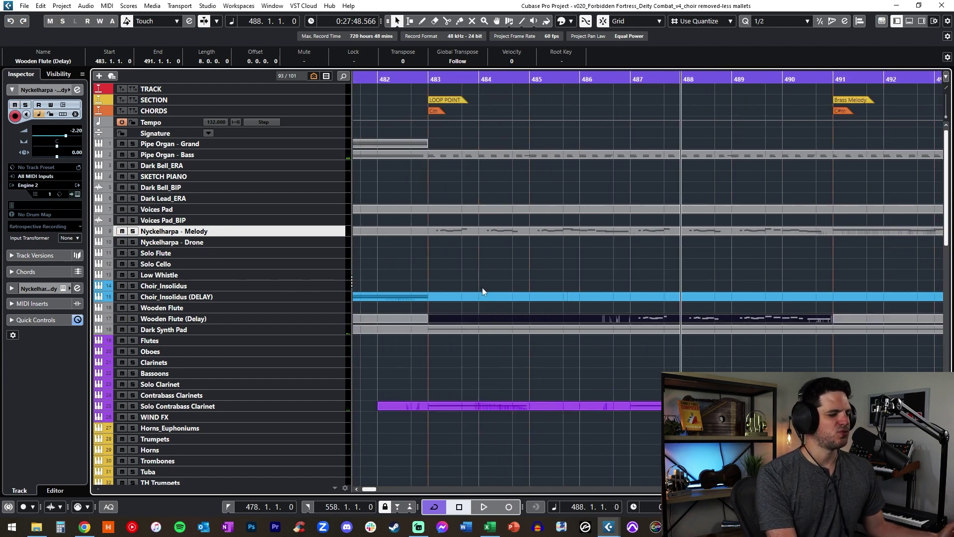
key("ctrl+Left")
key("ctrl+Left")
key("ctrl+Left")
key("ctrl+Left")
key("ctrl+Left")
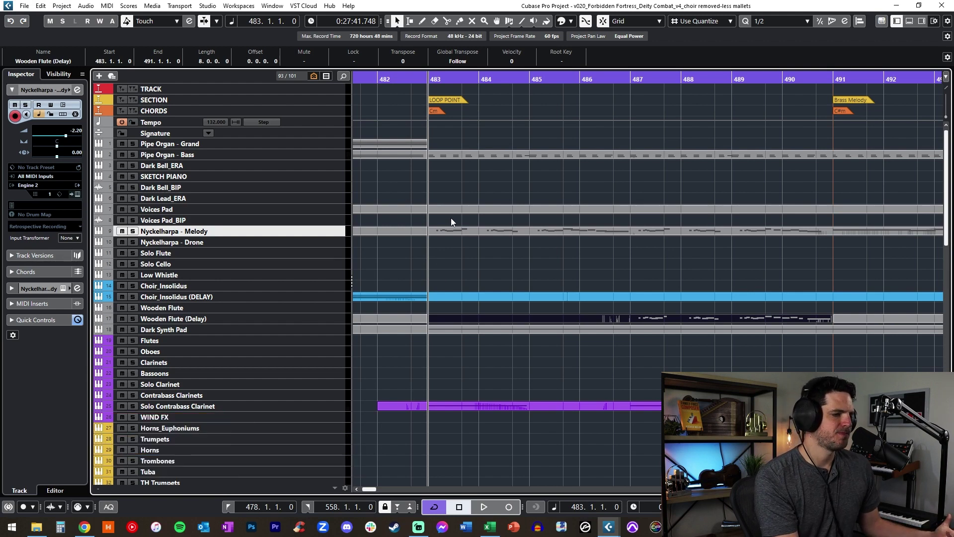
left_click(134, 154)
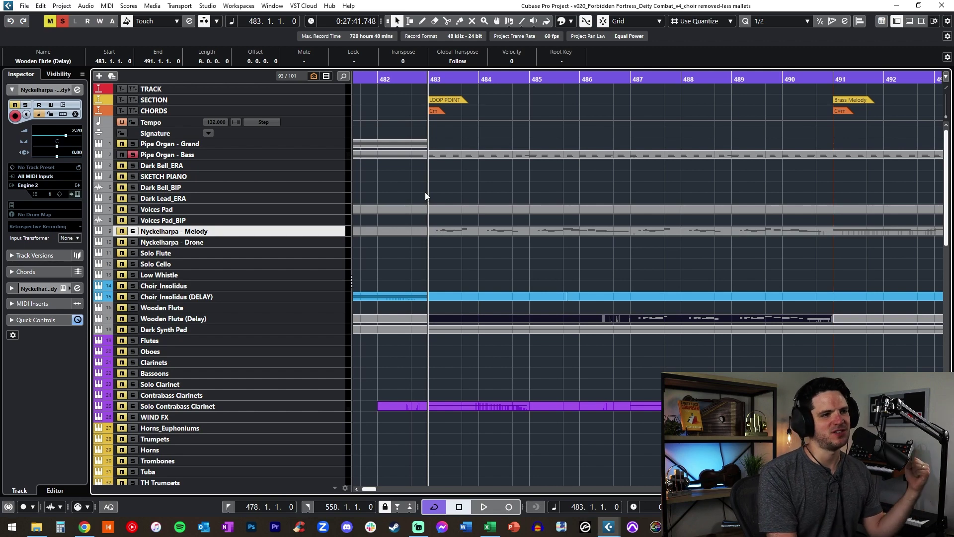
key("space")
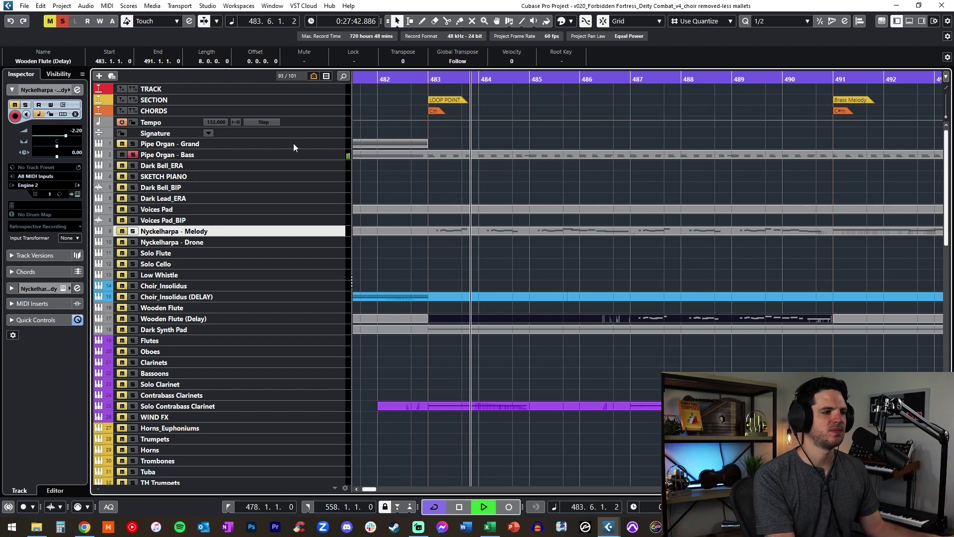
key("space")
scroll(340, 257, "down", 3)
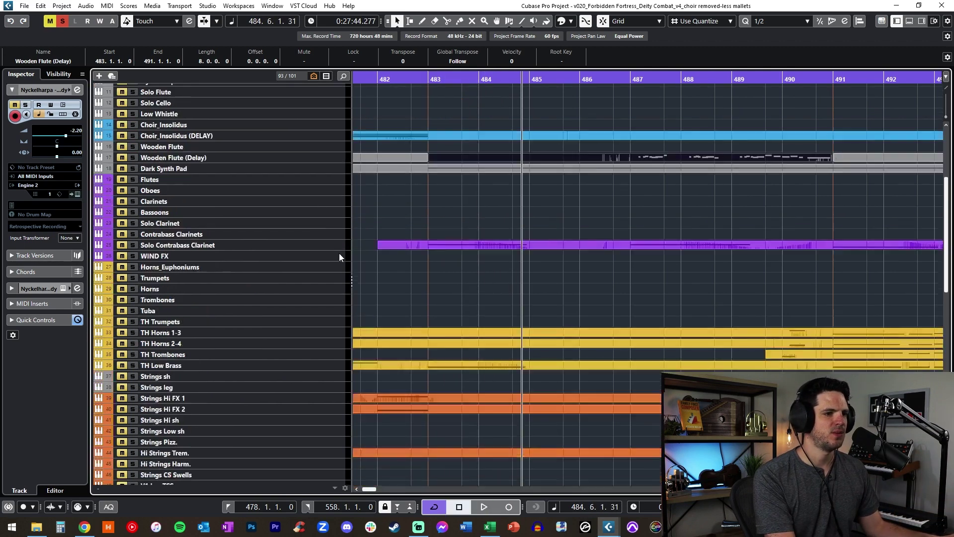
Add Dark Synth Pad to the soloed Pipe Organ - Bass and play both from the LOOP POINT at bar 483, checking the pad's part.
key("KP_0")
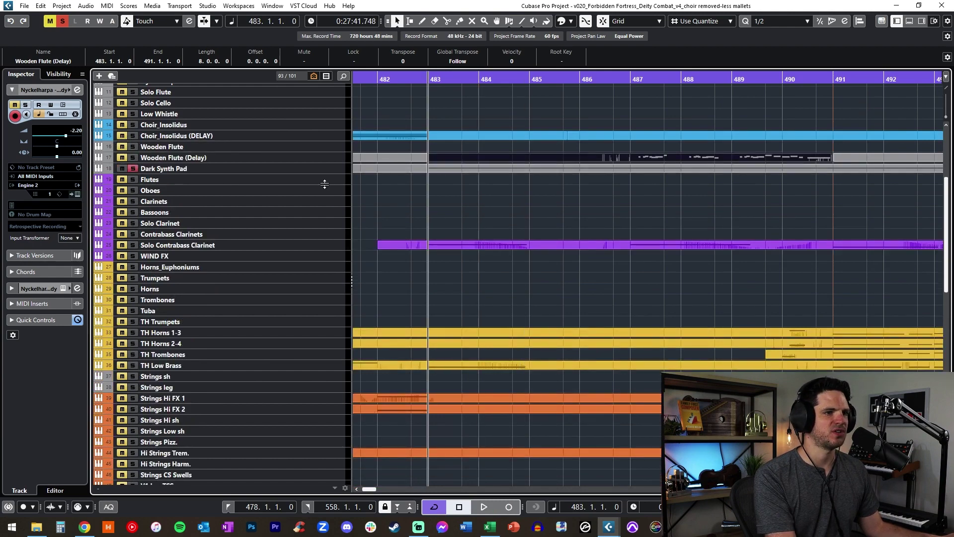
scroll(480, 258, "up", 3)
key("space")
double_click(445, 332)
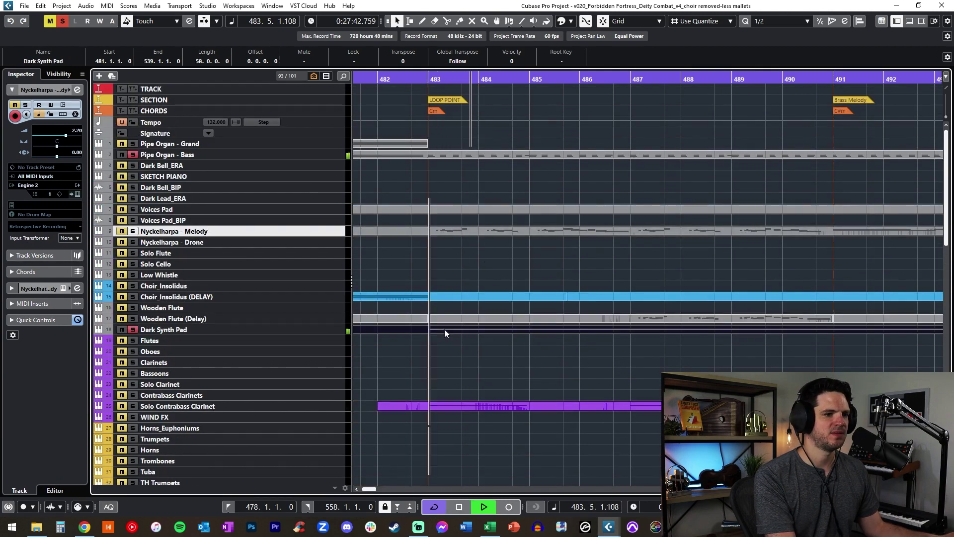
key("ctrl+e")
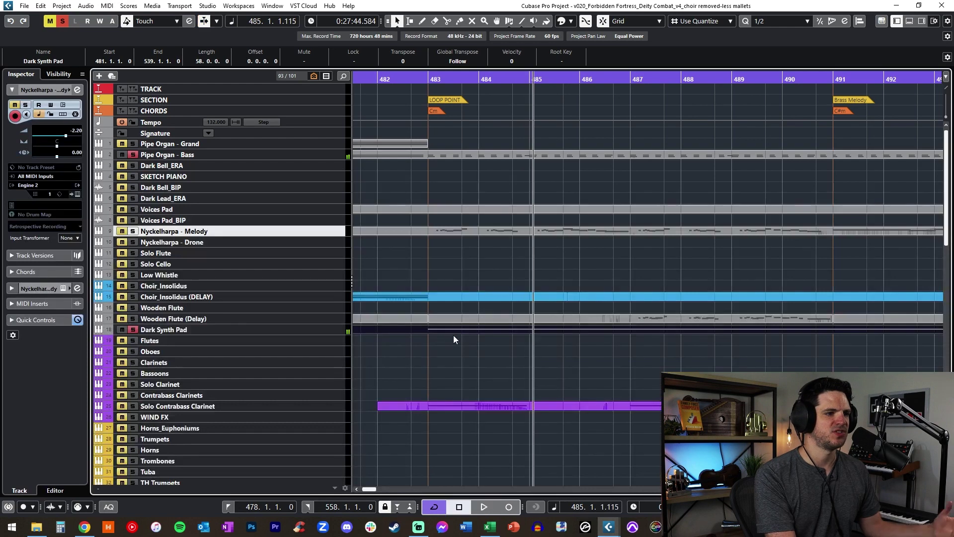
Solo Solo Contrabass Clarinet and TH Low Brass too, play the bass layers together from bar 484, and clear all solos after stopping.
scroll(425, 273, "down", 4)
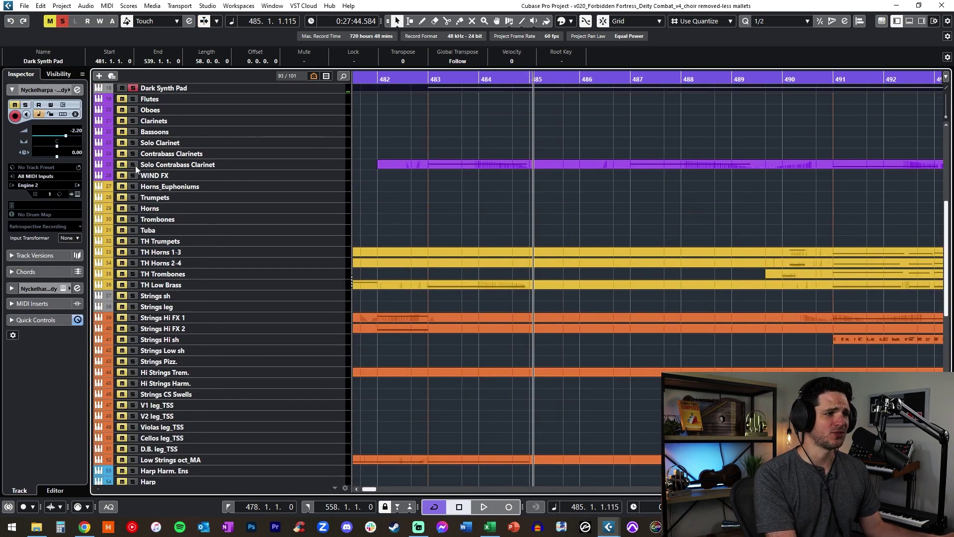
key("space")
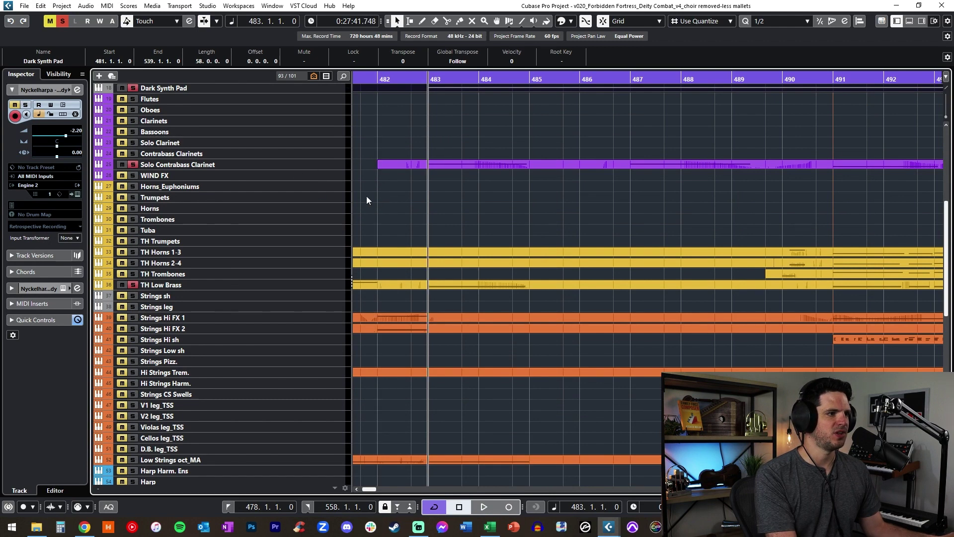
scroll(398, 200, "up", 4)
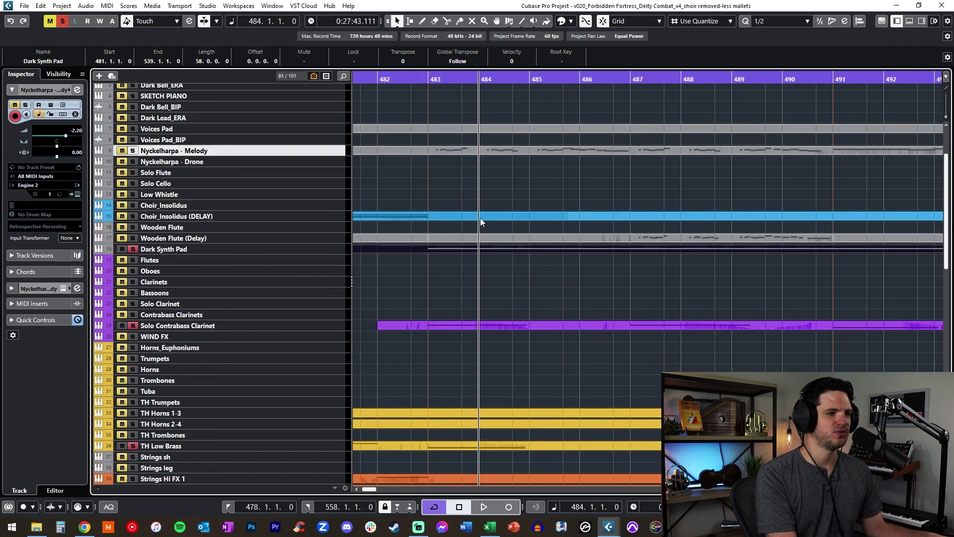
key("space")
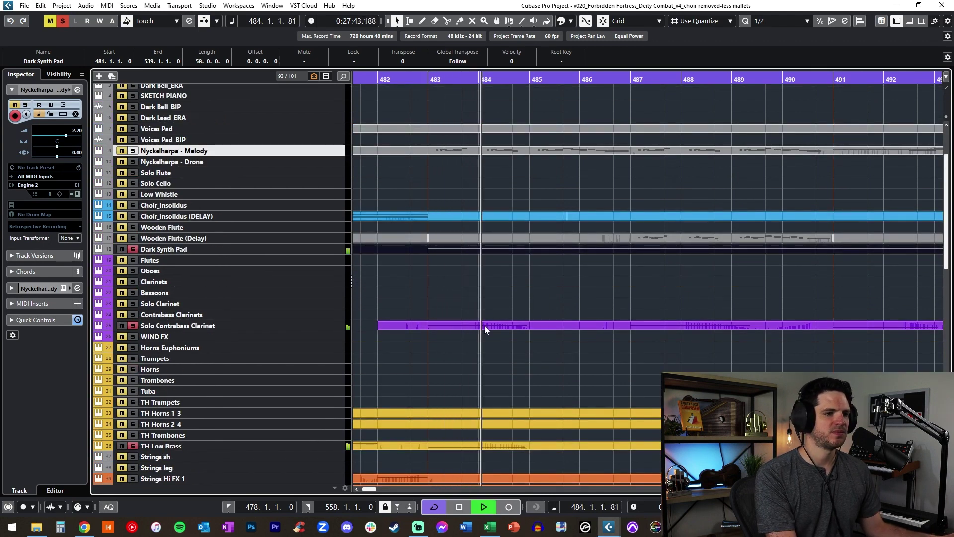
scroll(483, 324, "down", 12)
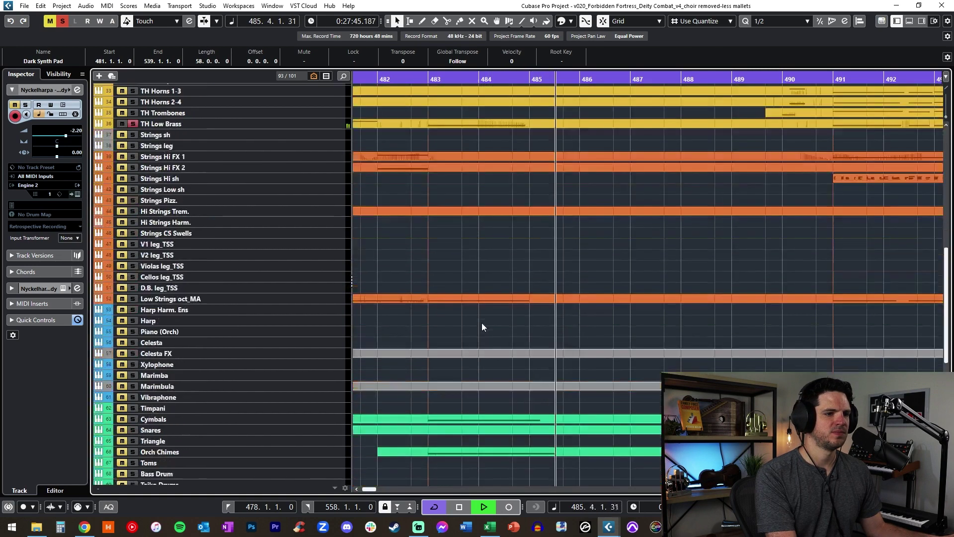
key("space")
key("KP_0")
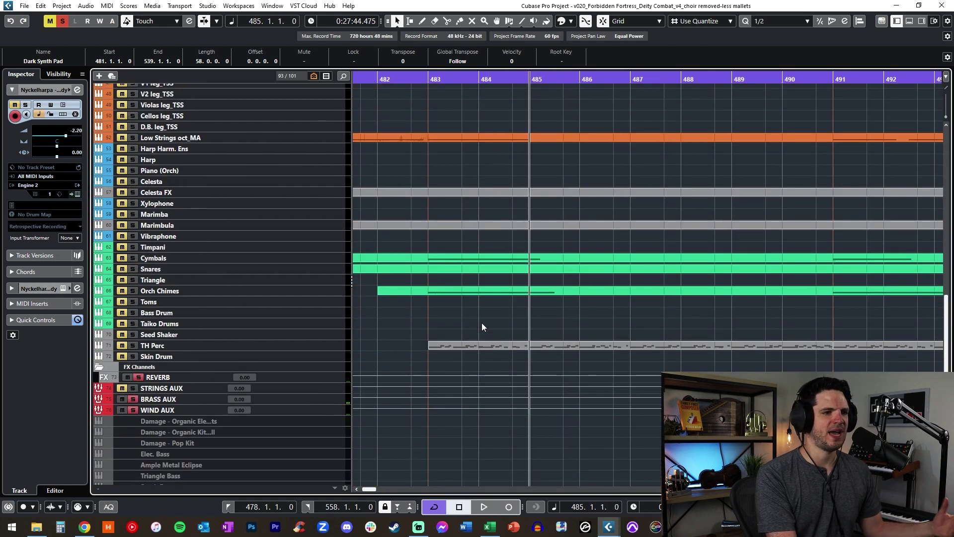
scroll(482, 327, "up", 15)
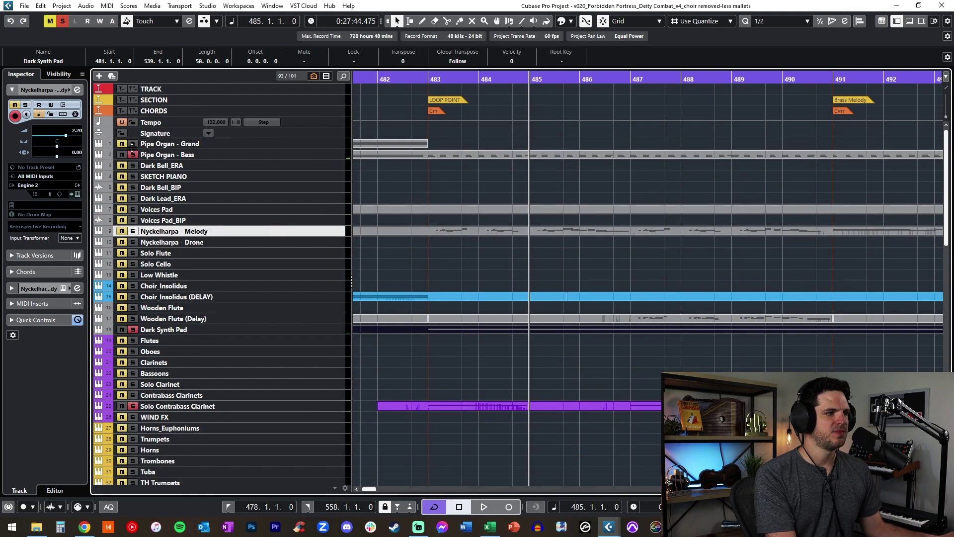
left_click(64, 22)
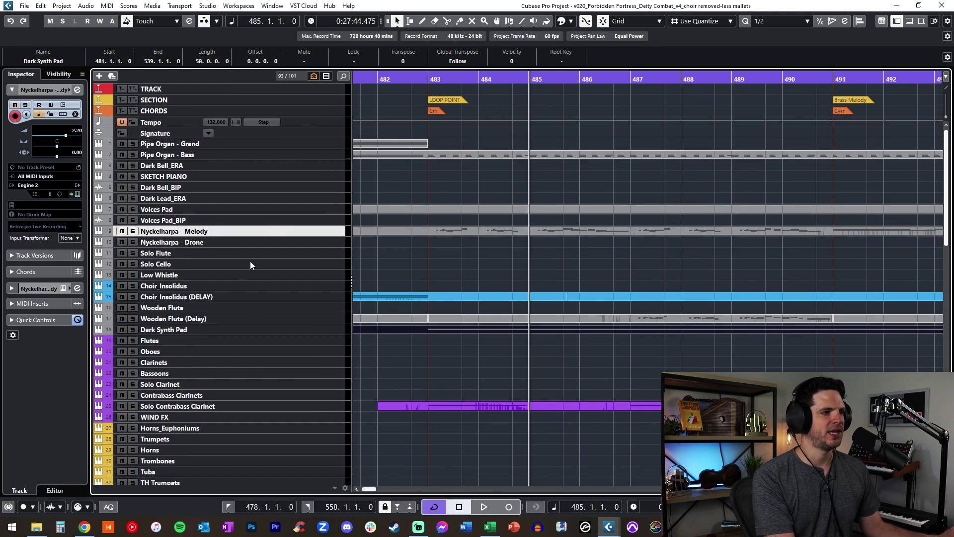
Solo the TH Perc track and play it from bar 483.
scroll(259, 263, "down", 6)
scroll(485, 237, "down", 4)
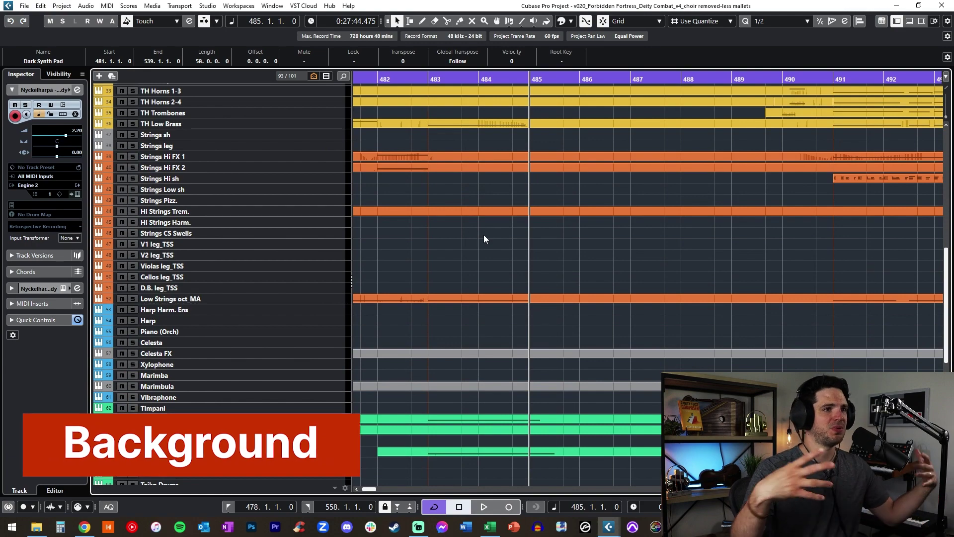
key("b")
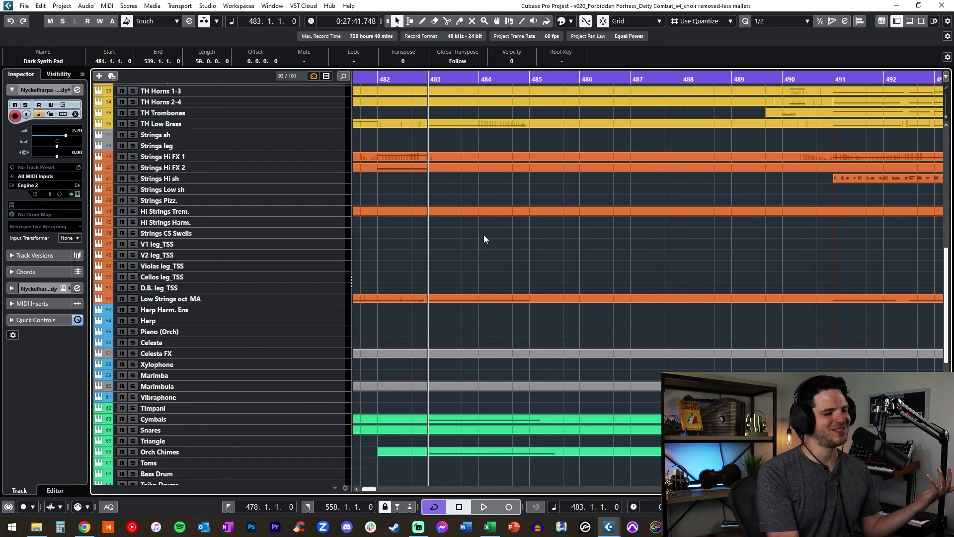
scroll(443, 288, "down", 5)
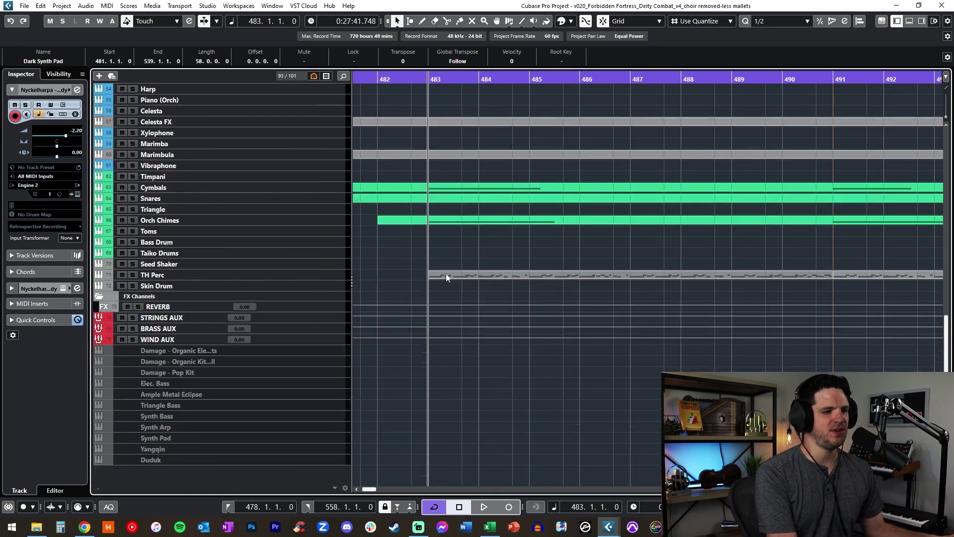
left_click(128, 279)
left_click(133, 277)
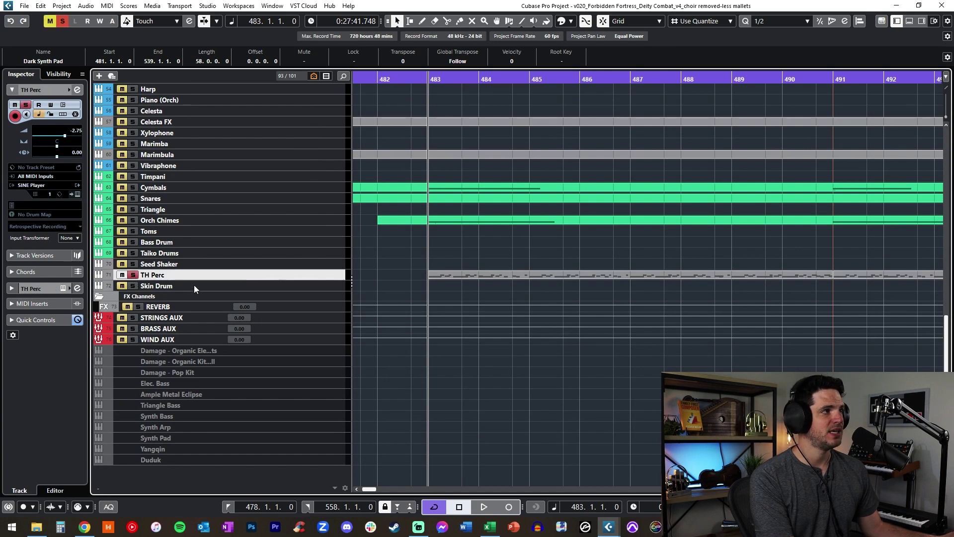
key("n")
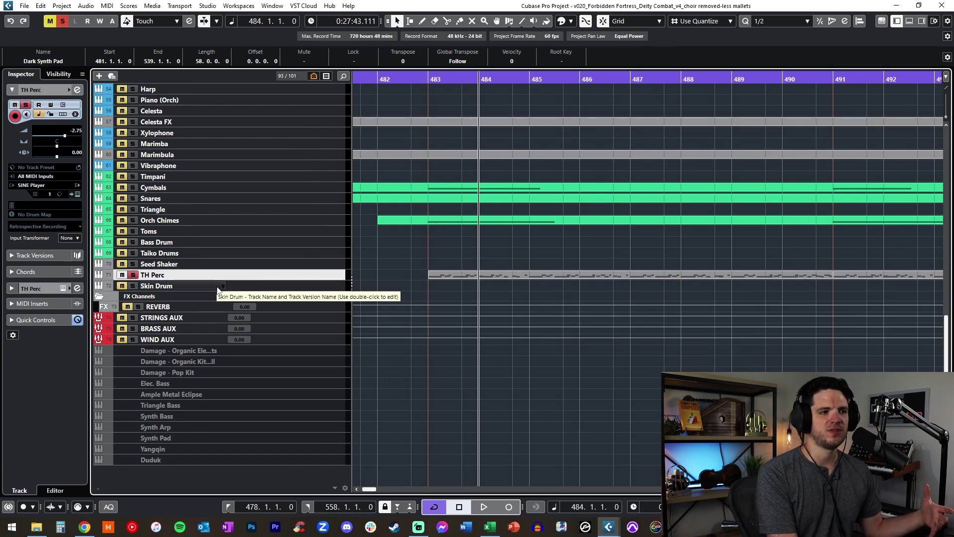
key("b")
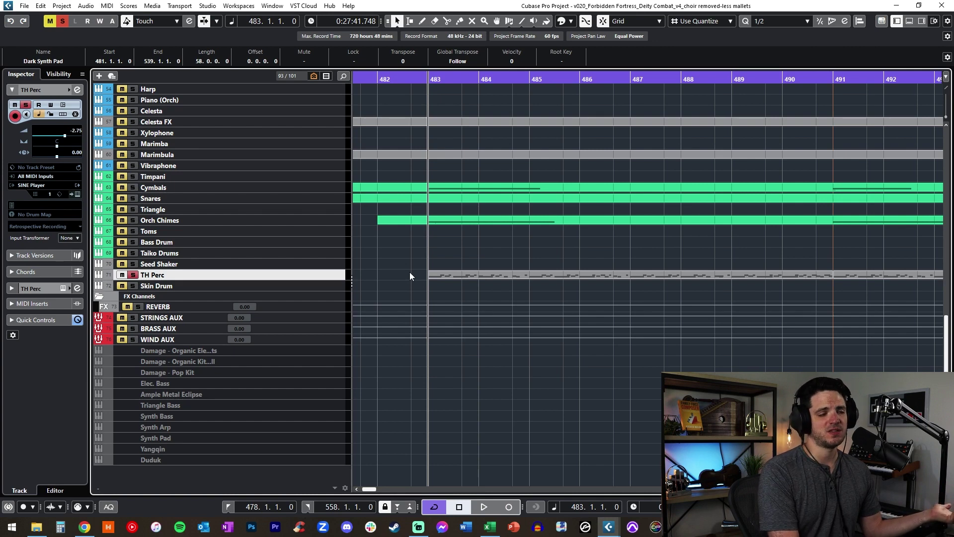
key("space")
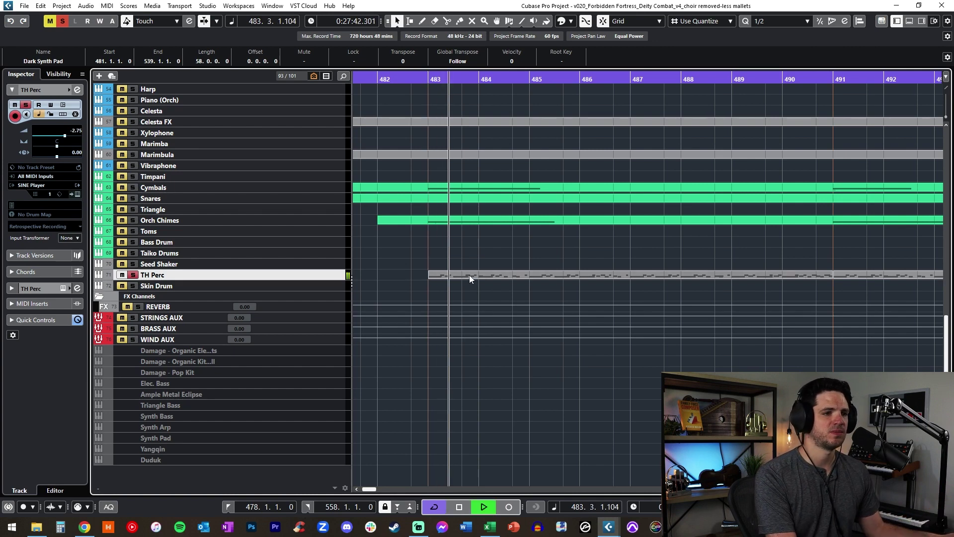
Examine the notes of the TH Perc part at bars 483–491 in the editor during playback, and close the editor.
left_click(469, 275)
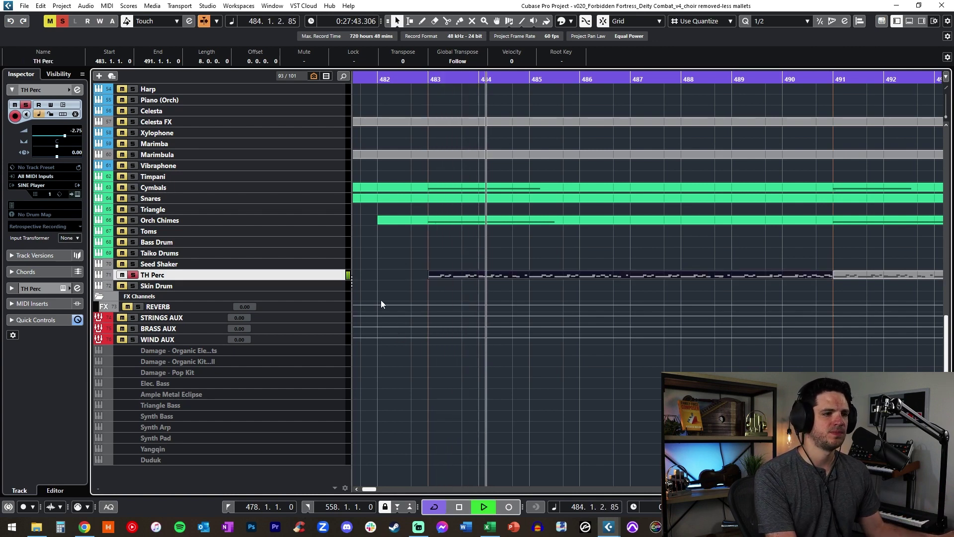
double_click(468, 276)
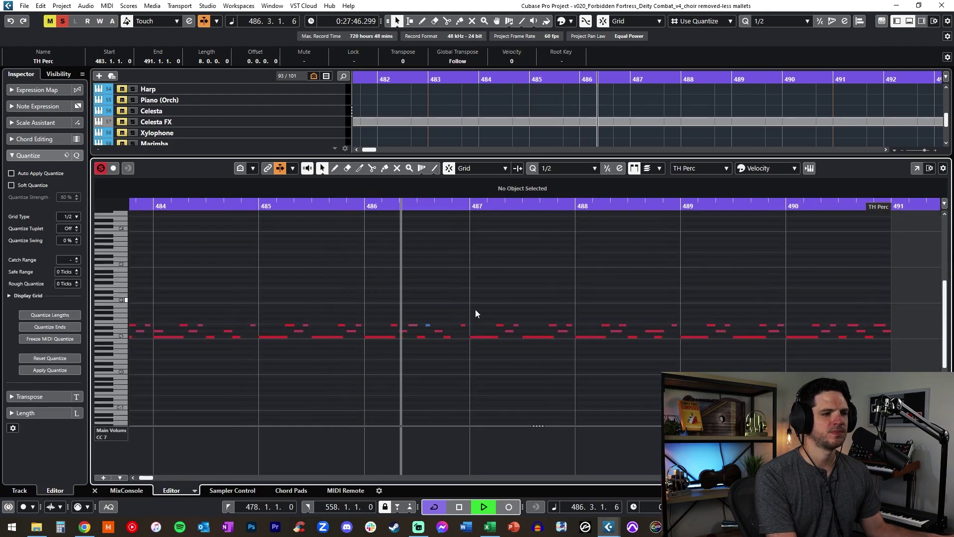
key("Return")
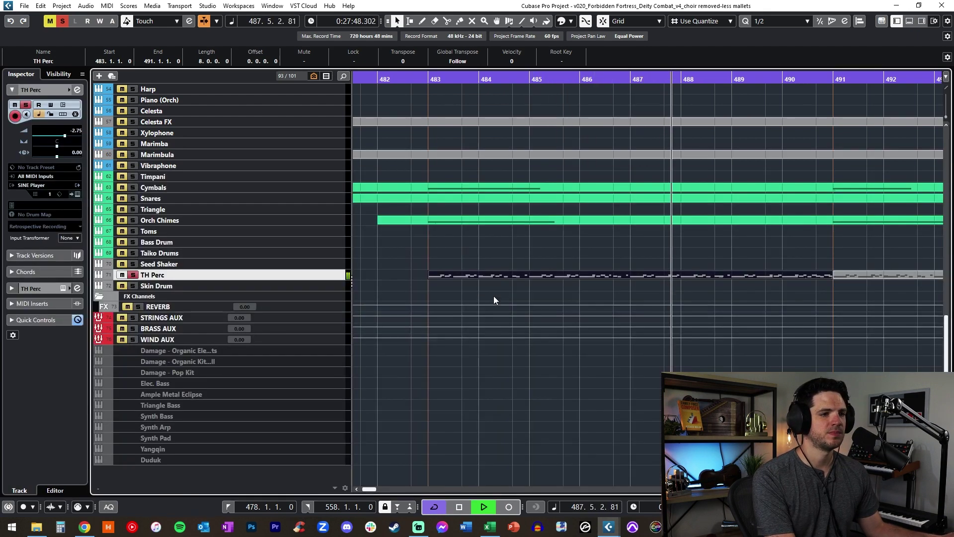
Listen to the arrangement from bar 483 with TH Perc muted instead of soloed, and unmute it after stopping.
left_click(133, 275)
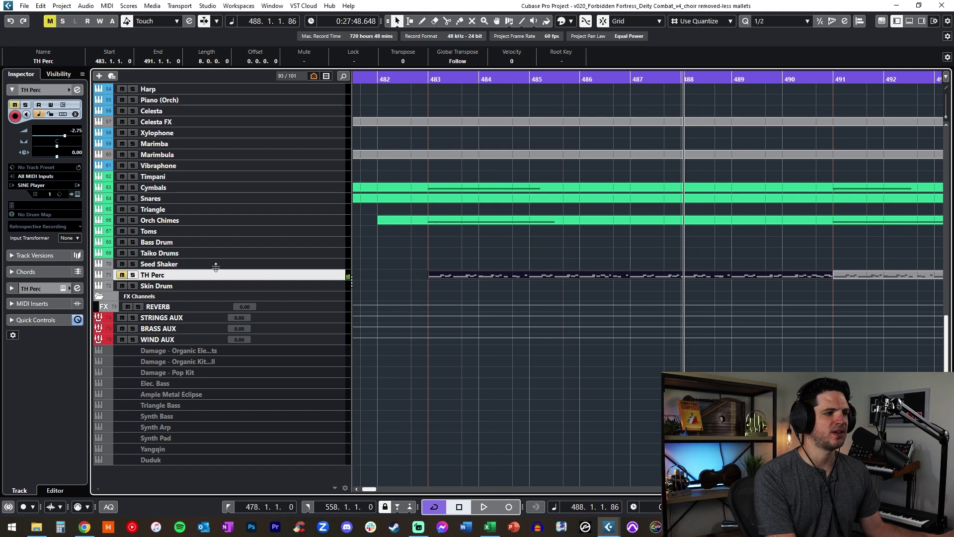
scroll(332, 243, "up", 7)
key("space")
left_click(435, 202)
key("space")
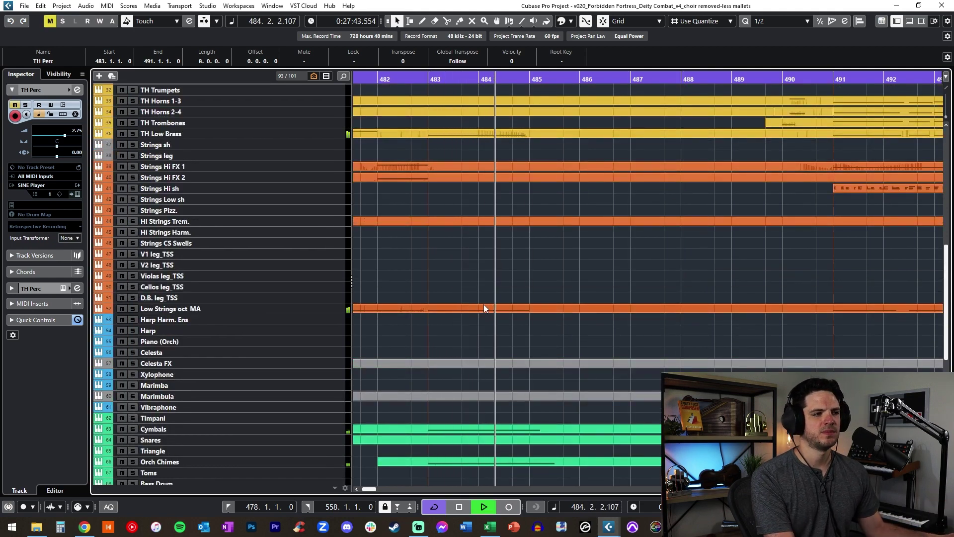
key("f")
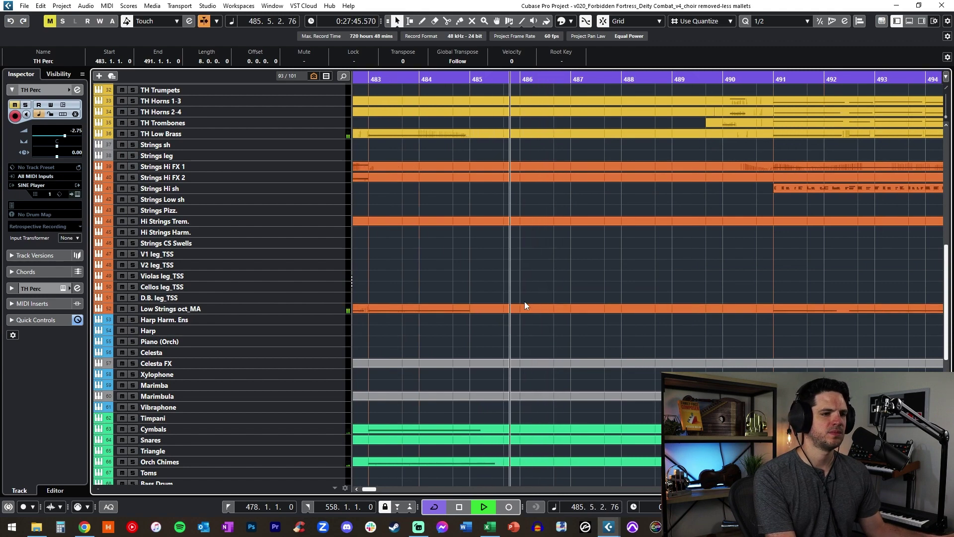
scroll(524, 301, "down", 5)
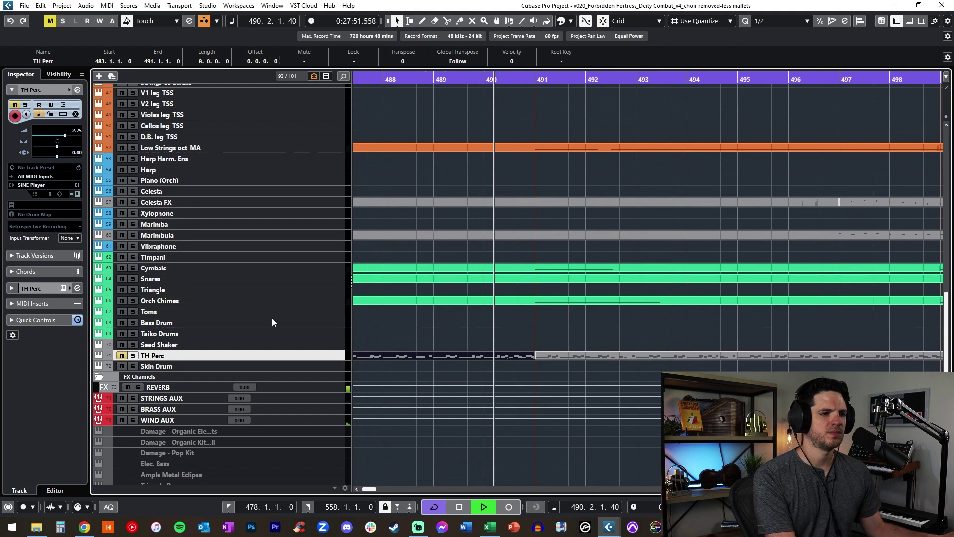
key("space")
scroll(461, 290, "up", 10)
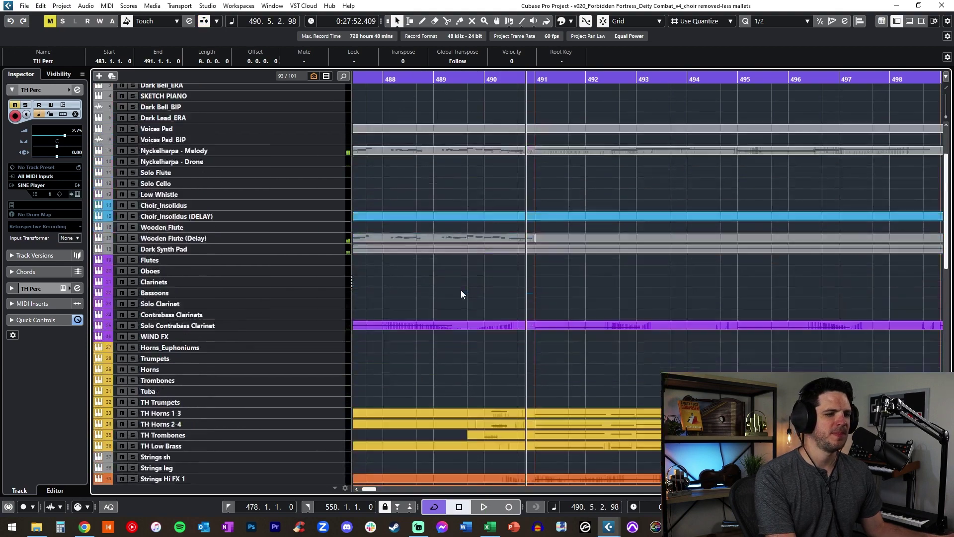
scroll(461, 290, "down", 12)
left_click(123, 274)
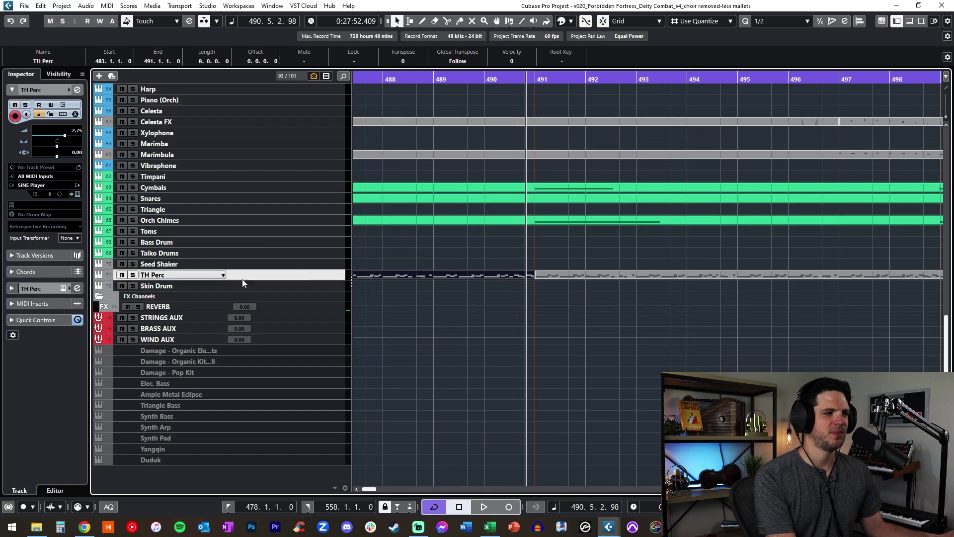
Play the full arrangement from the LOOP POINT at bar 483 with every track active, and return the cursor to the Intro at bar 478.
scroll(389, 234, "left", 4)
scroll(393, 234, "up", 5)
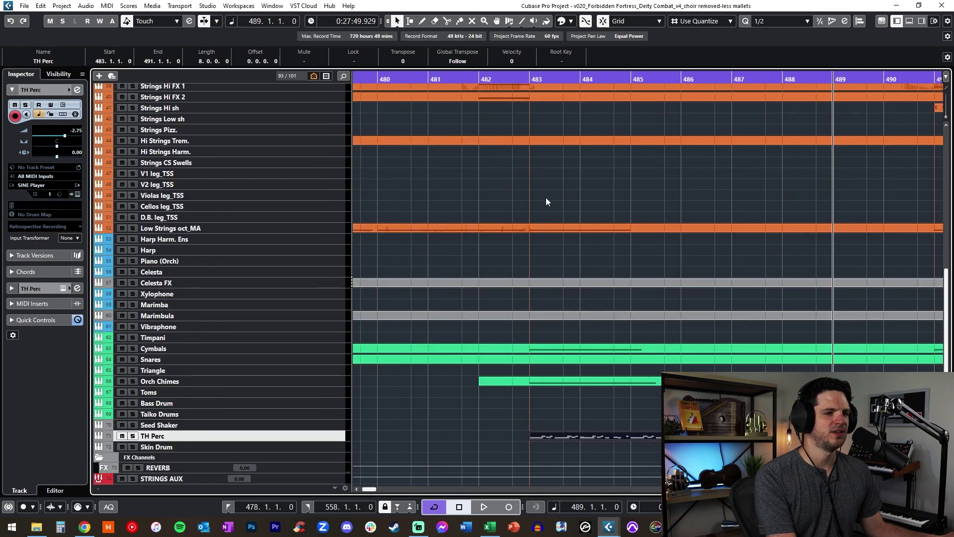
key("l")
scroll(546, 197, "up", 15)
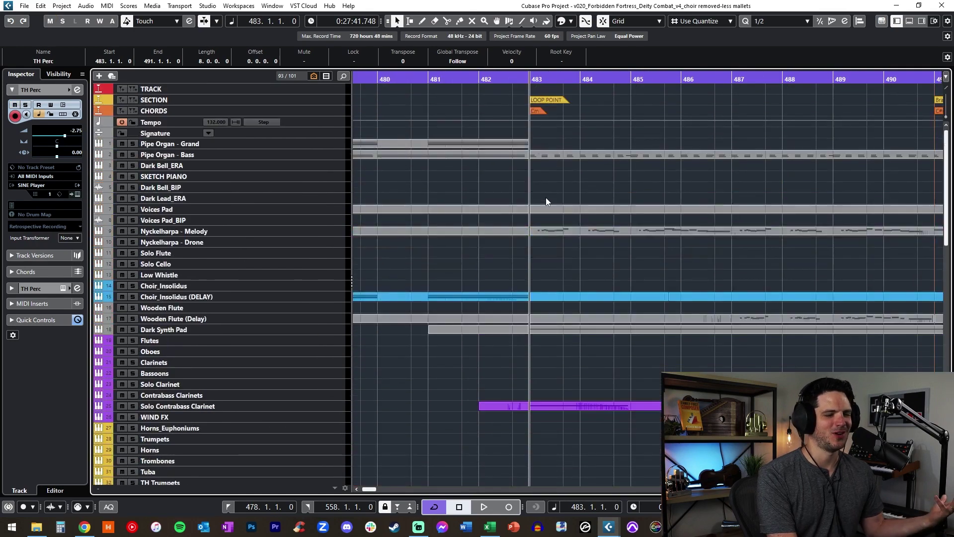
key("space")
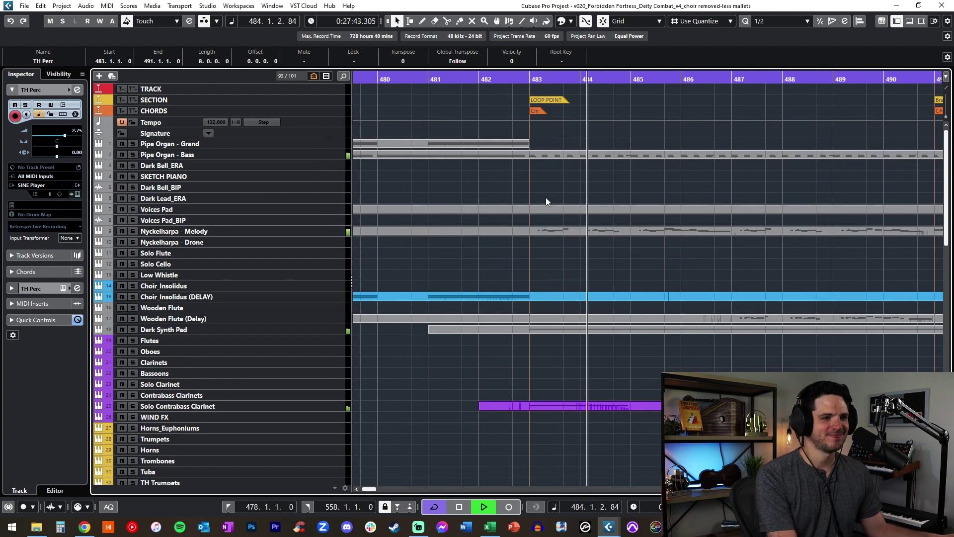
key("f")
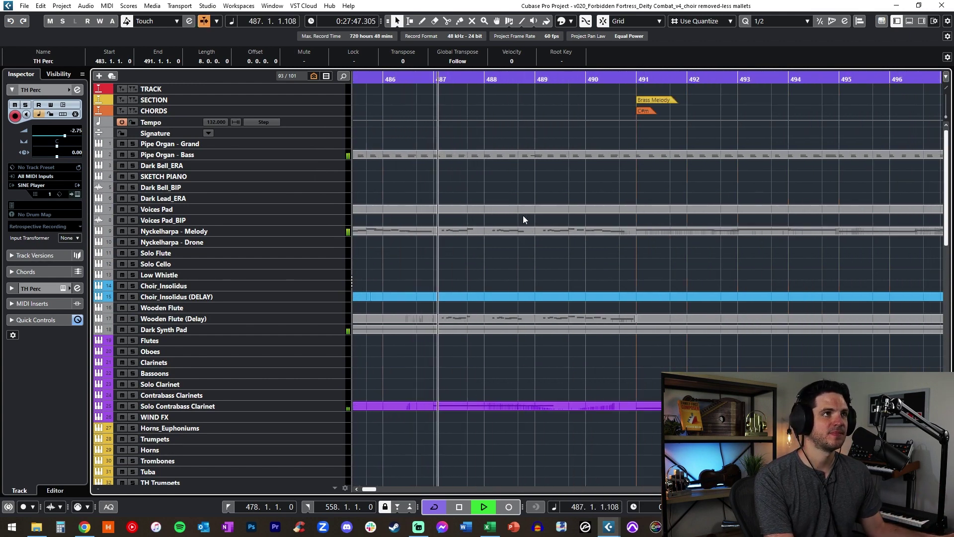
key("space")
key("KP_Subtract")
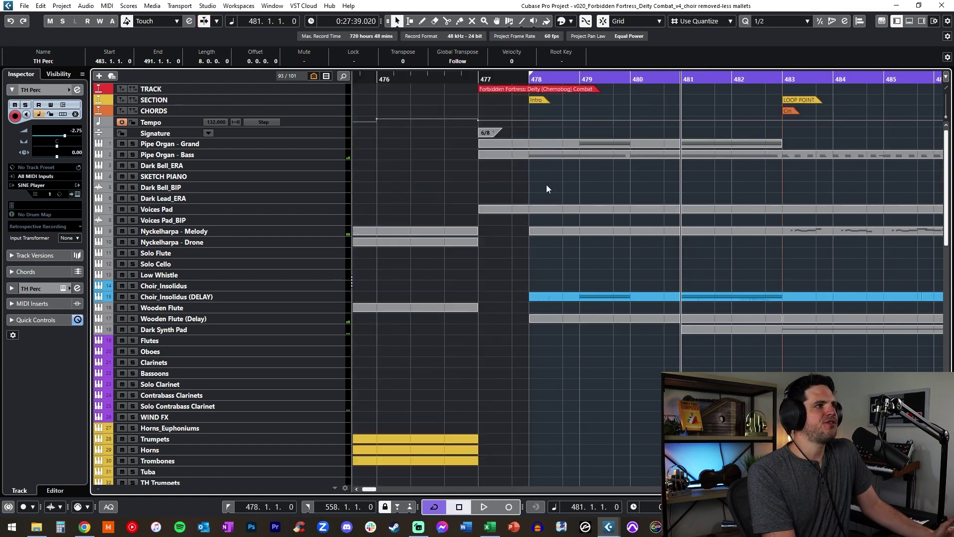
key("KP_Subtract")
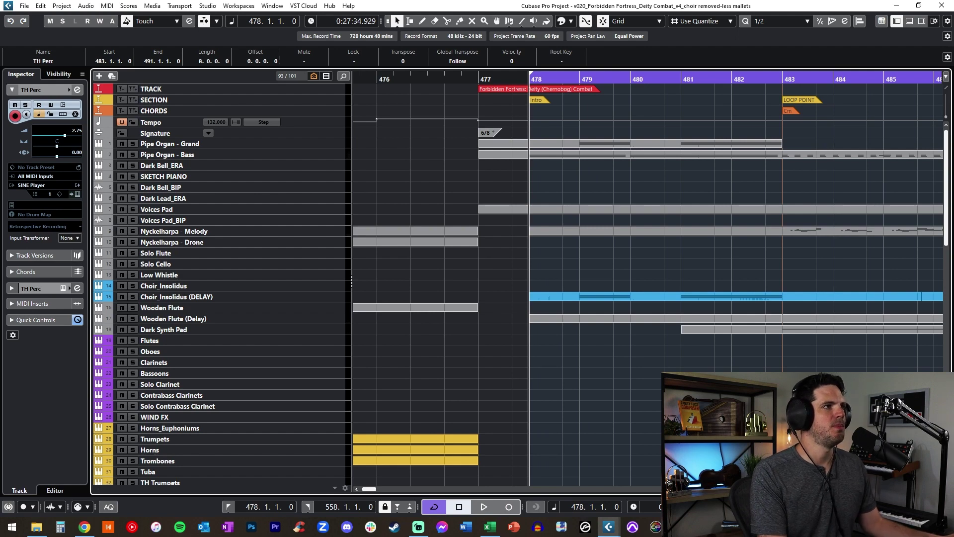
Open the MixConsole and bring the REVERB, STRINGS AUX, BRASS AUX, WIND AUX and Stereo Out channels into view.
key("F3")
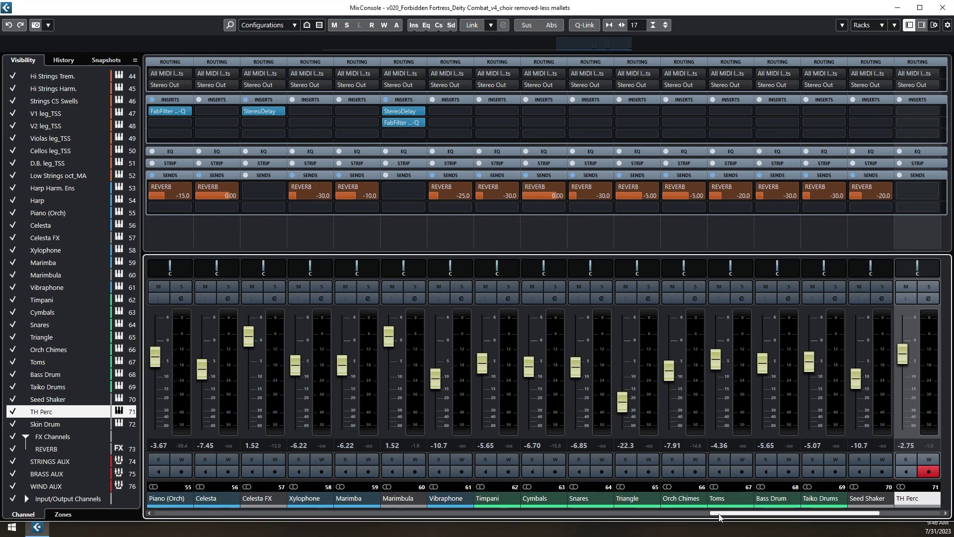
left_click_drag(719, 519, 792, 501)
left_click(794, 503)
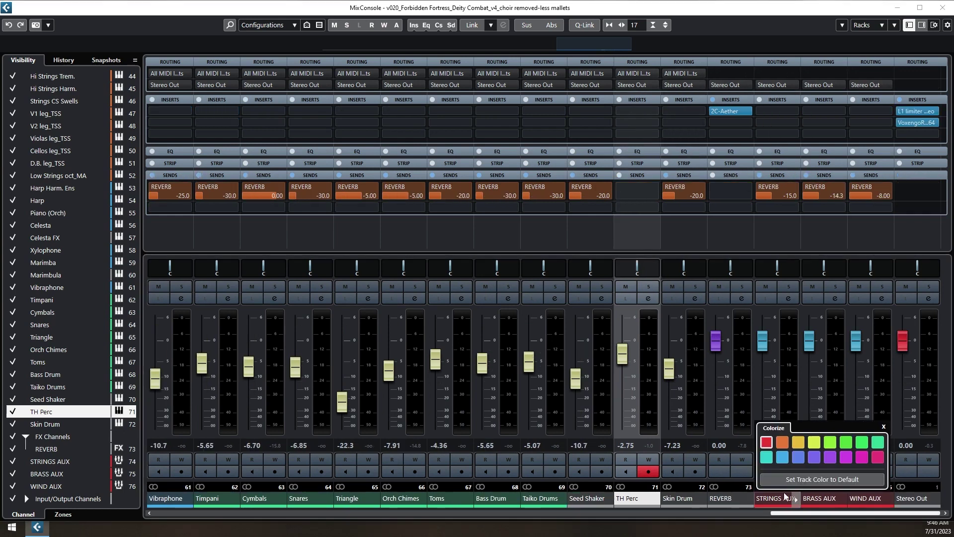
Solo the TH Perc channel, raise its level to -2.20 dB during playback, and release the solo.
left_click(884, 427)
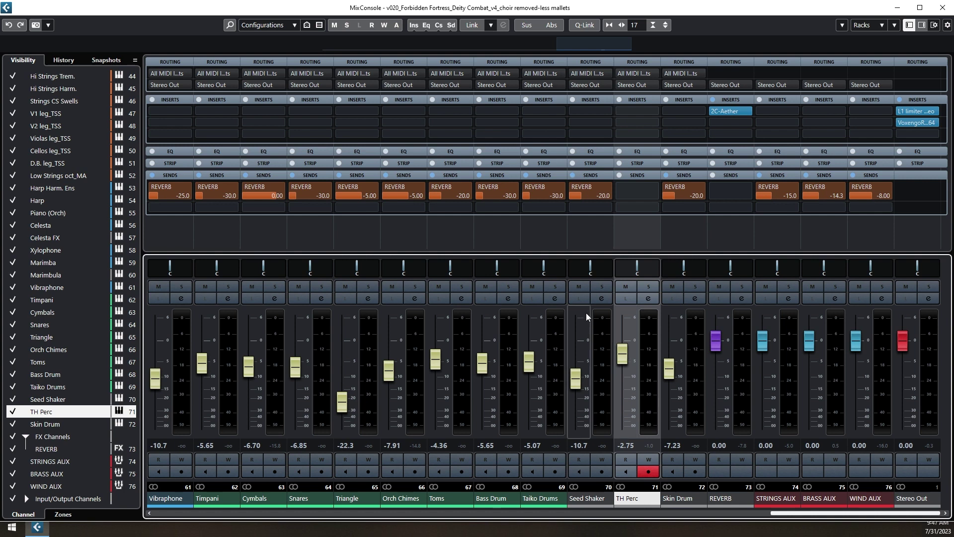
left_click(649, 288)
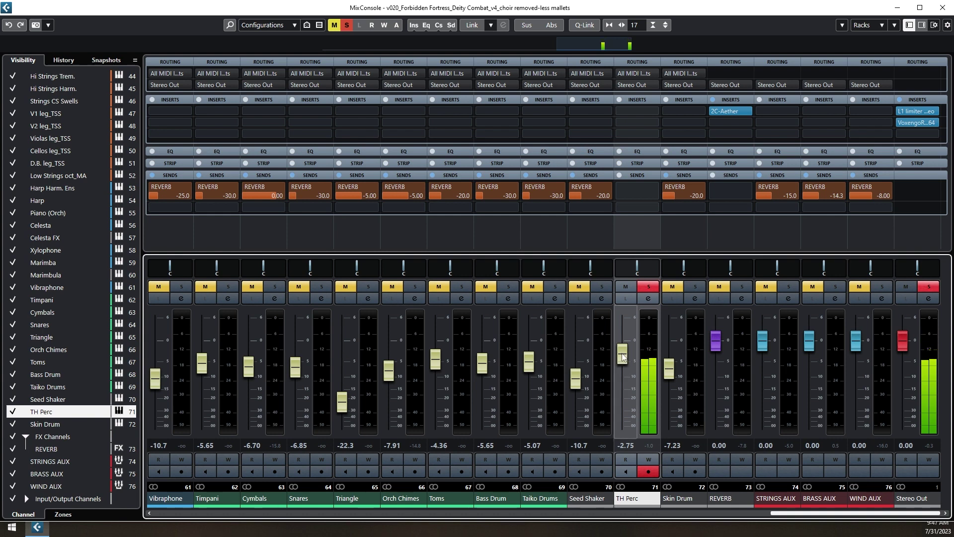
mouse_move(623, 357)
left_mouse_down()
mouse_move(627, 323)
mouse_move(625, 413)
mouse_move(624, 351)
left_mouse_up()
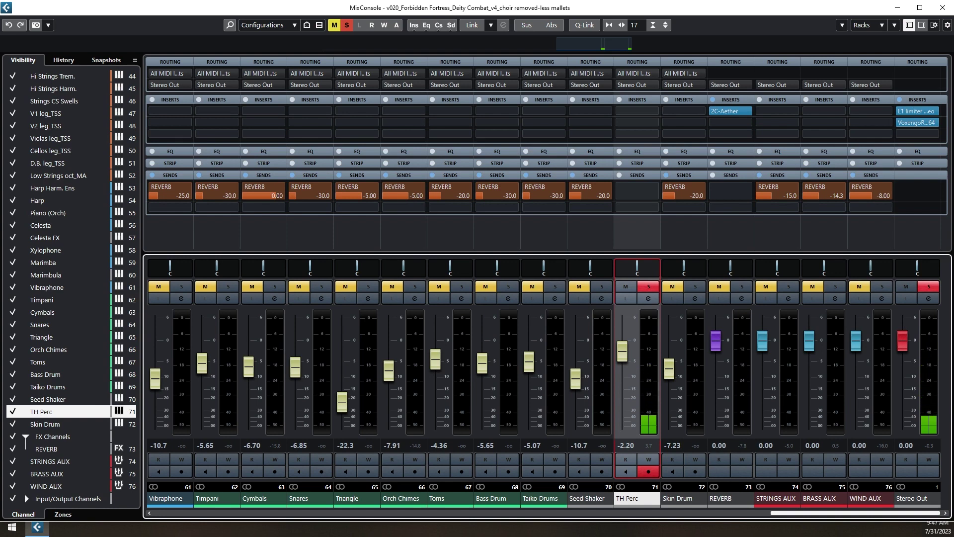
key("s")
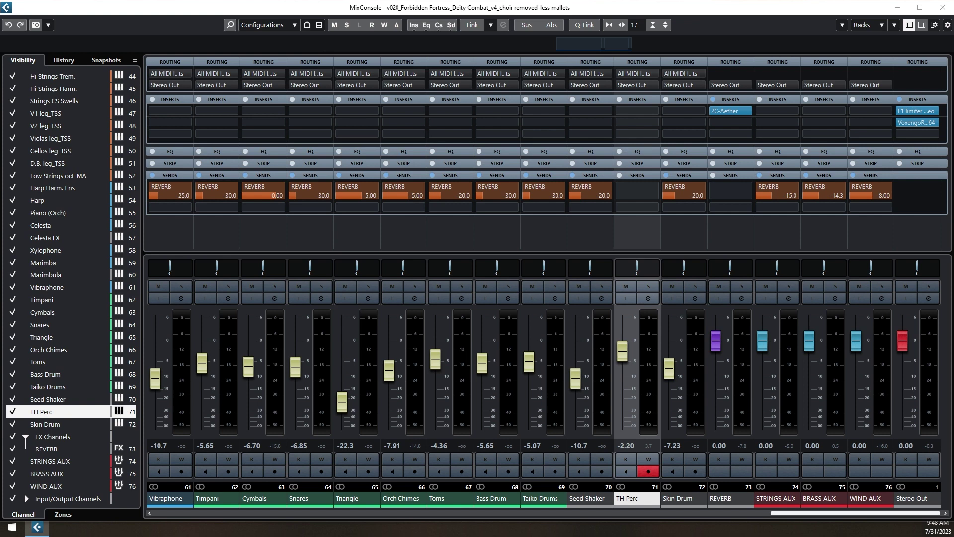
Push the TH Perc level to 6.02 dB against the full mix, and lower it to -6.13 dB.
left_click_drag(622, 351, 632, 284)
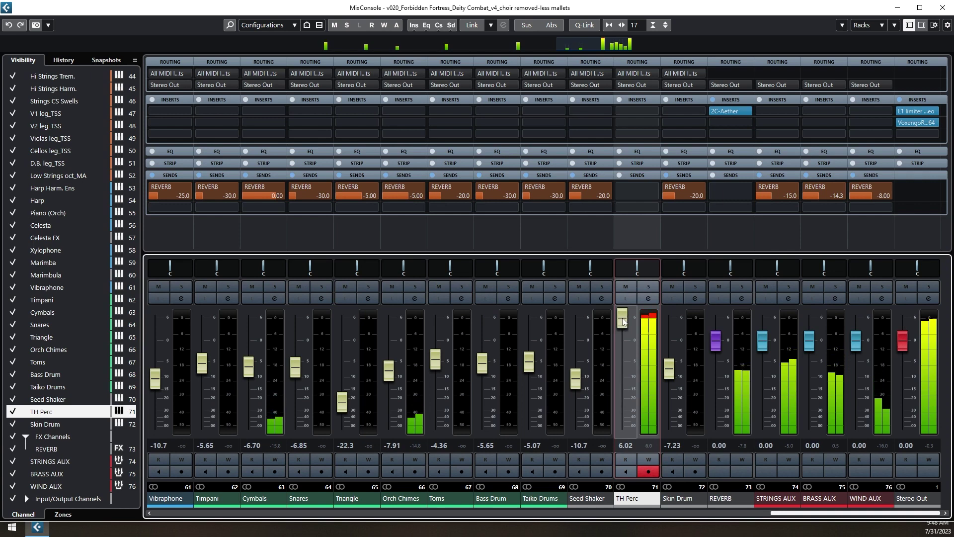
left_click_drag(625, 320, 623, 364)
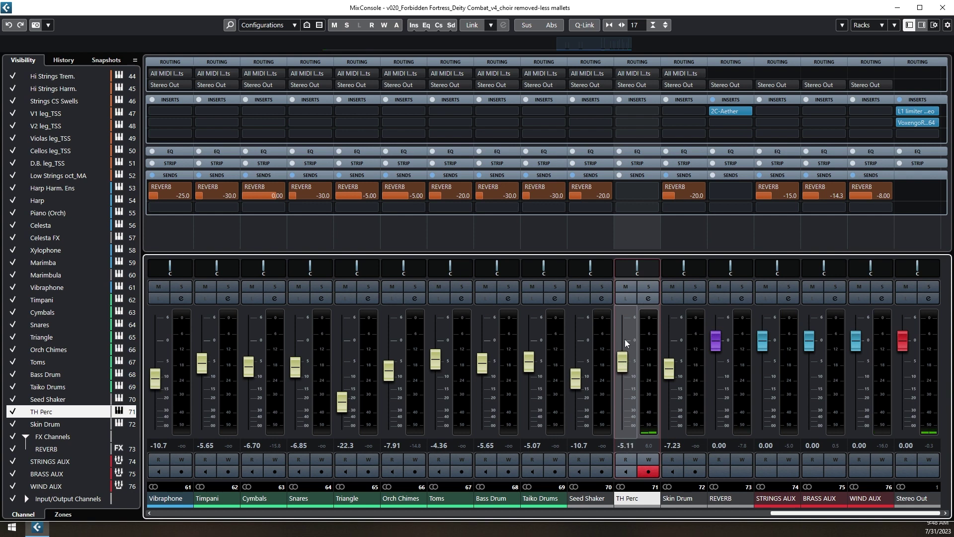
mouse_move(622, 363)
left_mouse_down()
mouse_move(622, 403)
mouse_move(624, 364)
left_mouse_up()
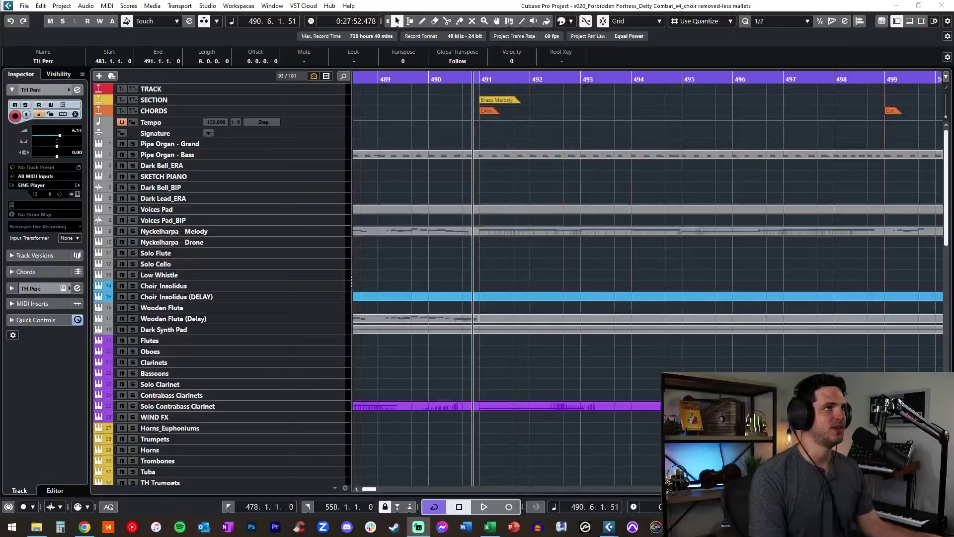
Lower the soloed melody channels during playback, with Nyckelharpa - Melody at -15.4 dB and Wooden Flute (Delay) at -16.7 dB.
key("ctrl+z")
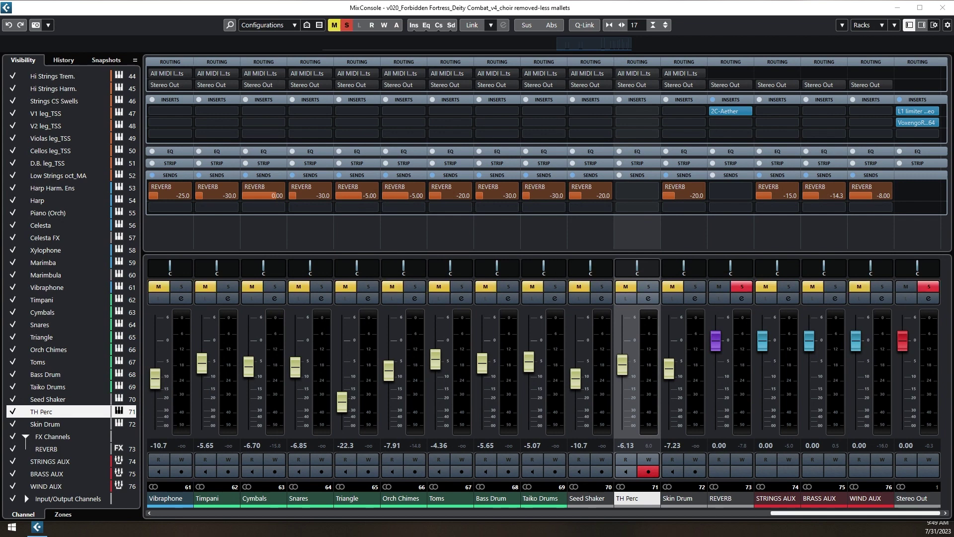
left_click(806, 517)
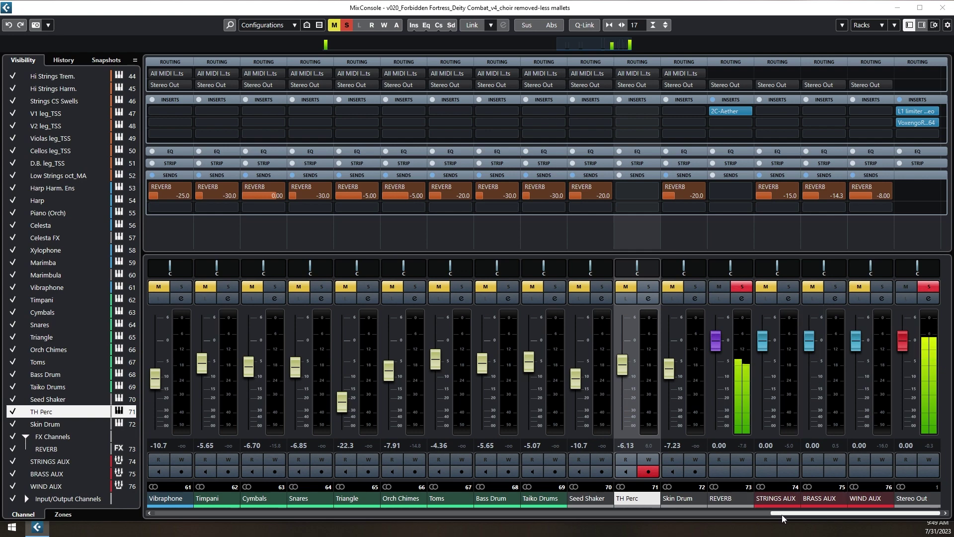
left_click_drag(783, 515, 225, 492)
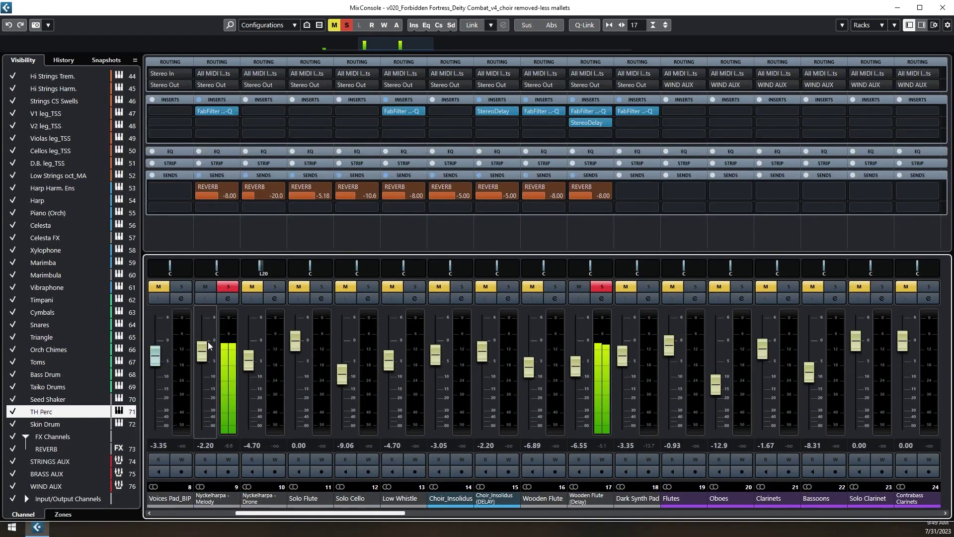
left_click_drag(208, 344, 208, 382)
left_click_drag(575, 377, 574, 402)
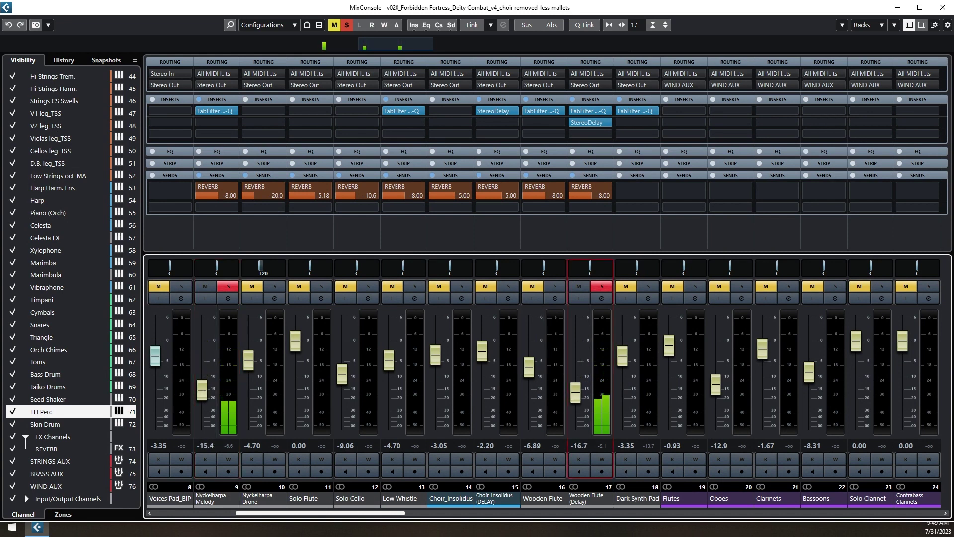
Clear all solos and reset the Nyckelharpa - Melody and Wooden Flute (Delay) levels to 0.00 dB.
key("alt+shift+s")
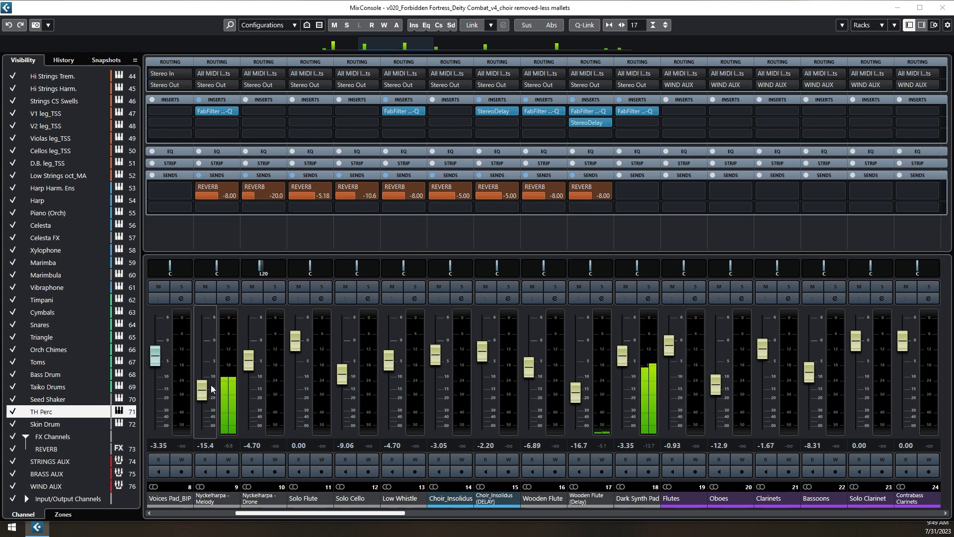
left_click_drag(203, 394, 206, 381)
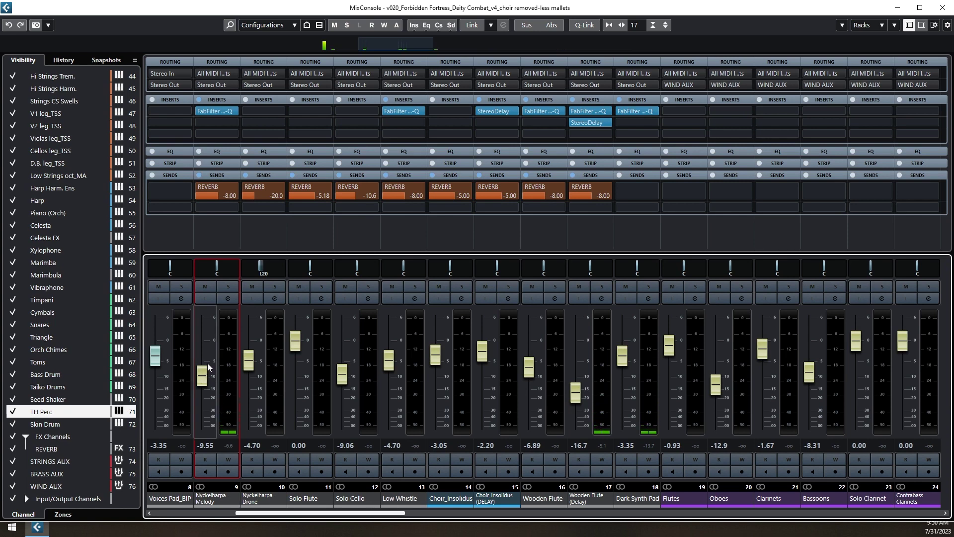
left_click(202, 376, "ctrl")
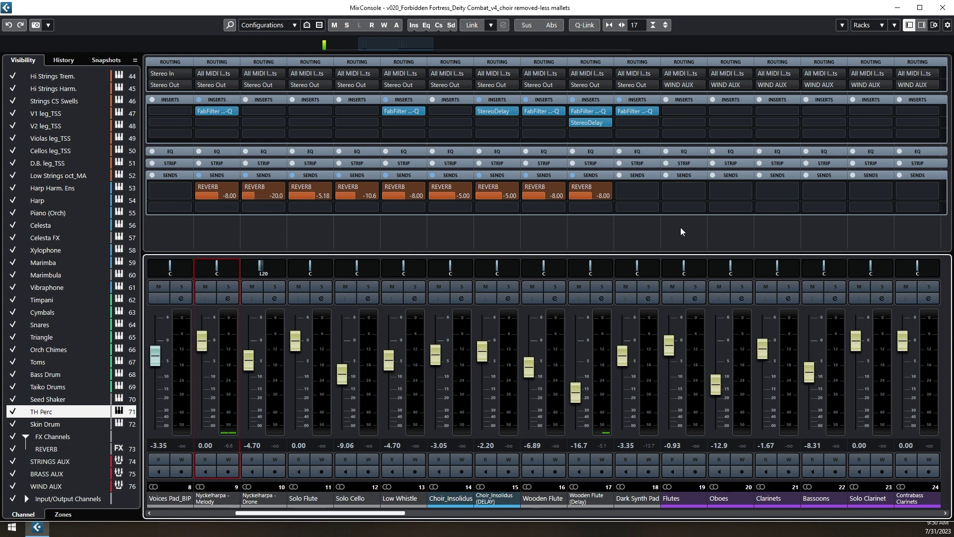
left_click(578, 389, "ctrl")
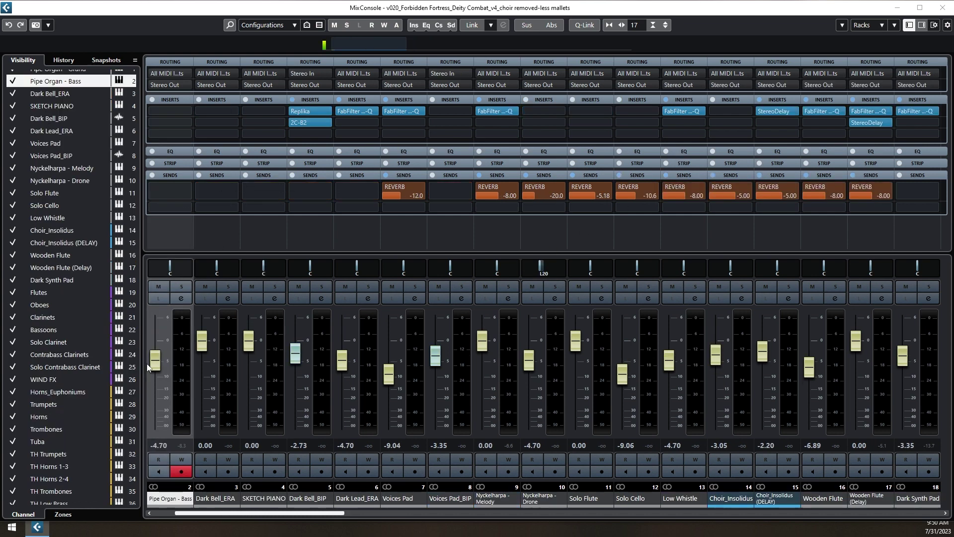
Raise the Pipe Organ - Bass level to 6.02 dB while the full arrangement plays.
left_click_drag(152, 367, 157, 329)
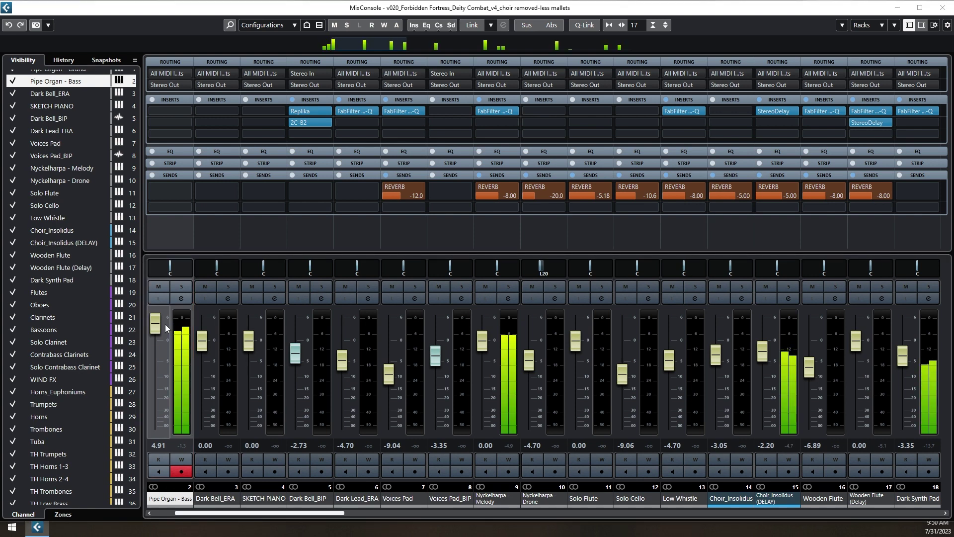
left_click_drag(165, 324, 150, 296)
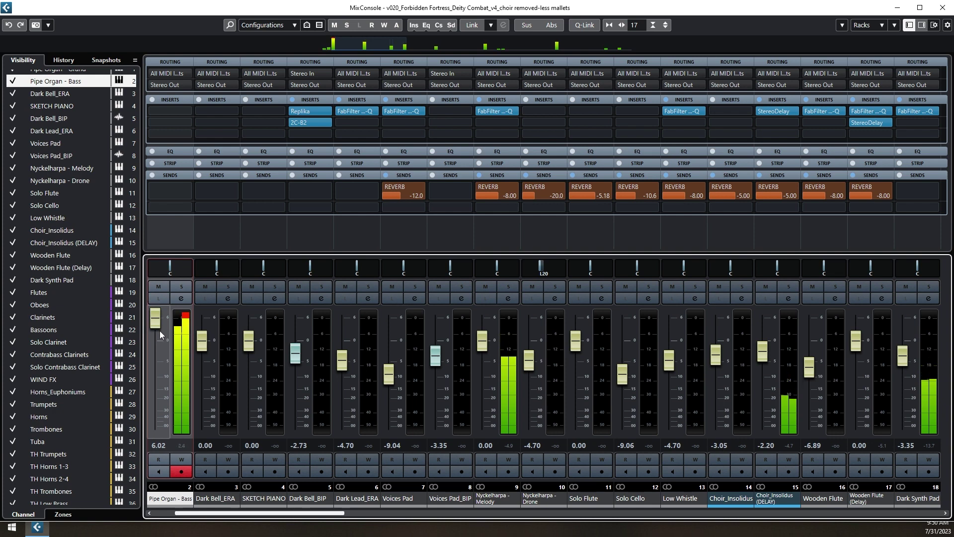